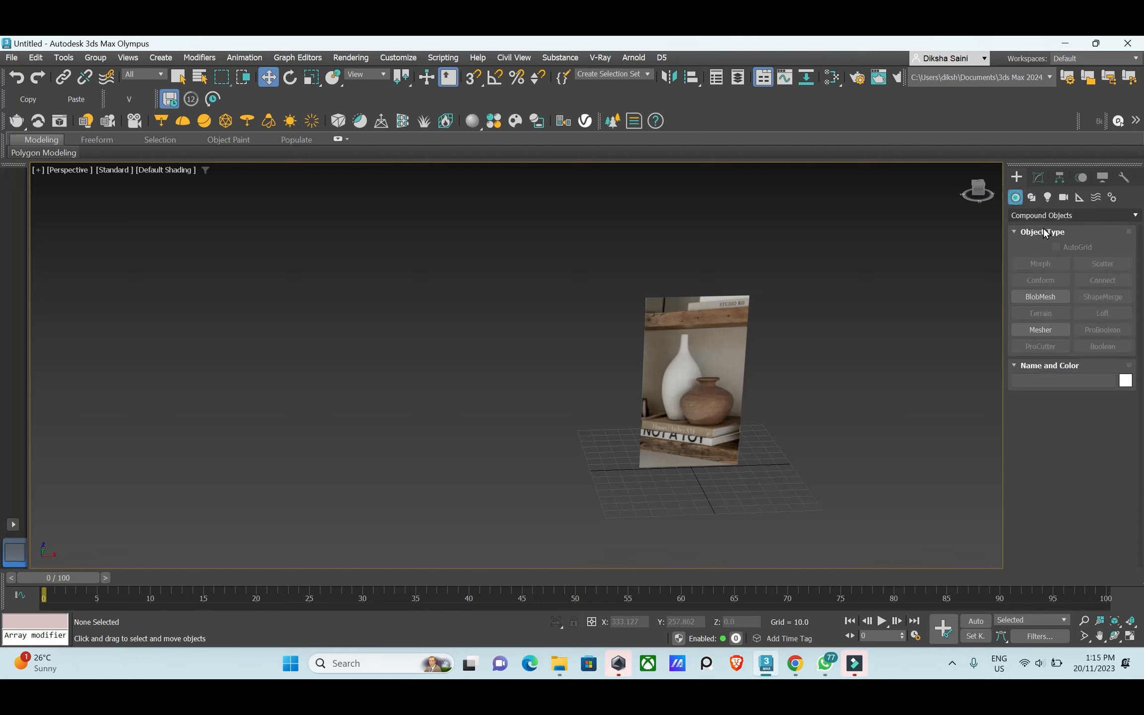
- Create a standard primitive plane about 281 long by 110 wide beside the existing reference image plane
click(1023, 215)
click(1023, 228)
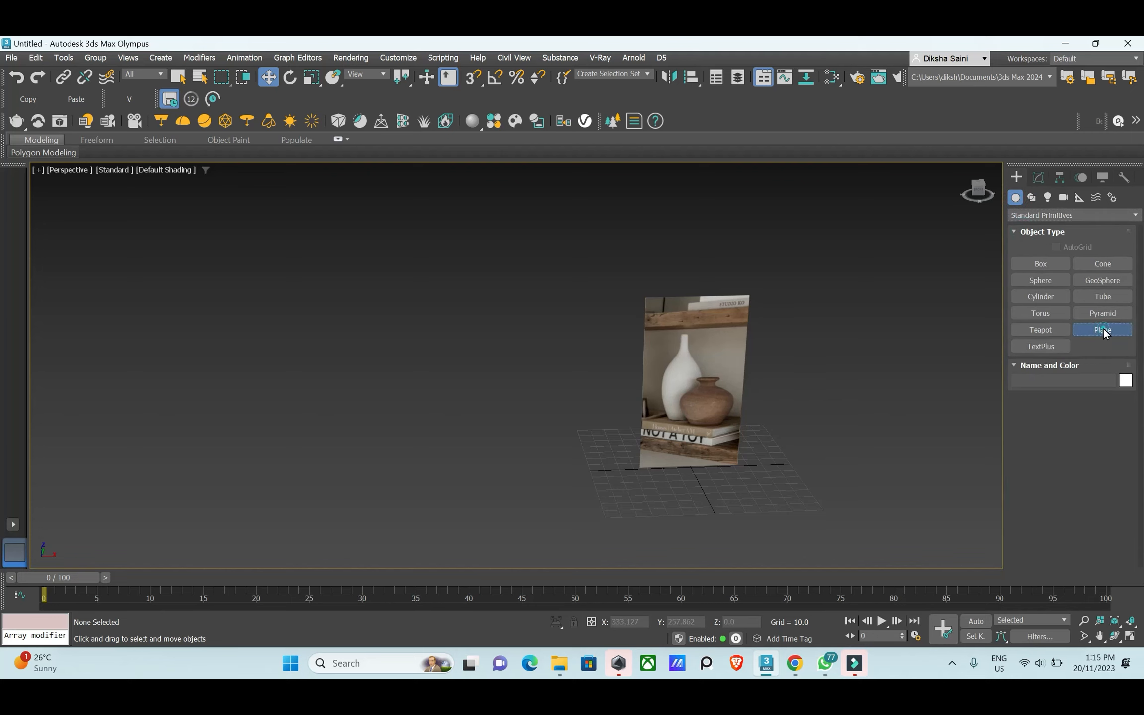
middle_drag(825, 431, 559, 439)
mouse_move(538, 363)
mouse_down()
mouse_move(753, 487)
mouse_move(751, 512)
mouse_up()
alt+middle_drag(716, 412, 703, 459)
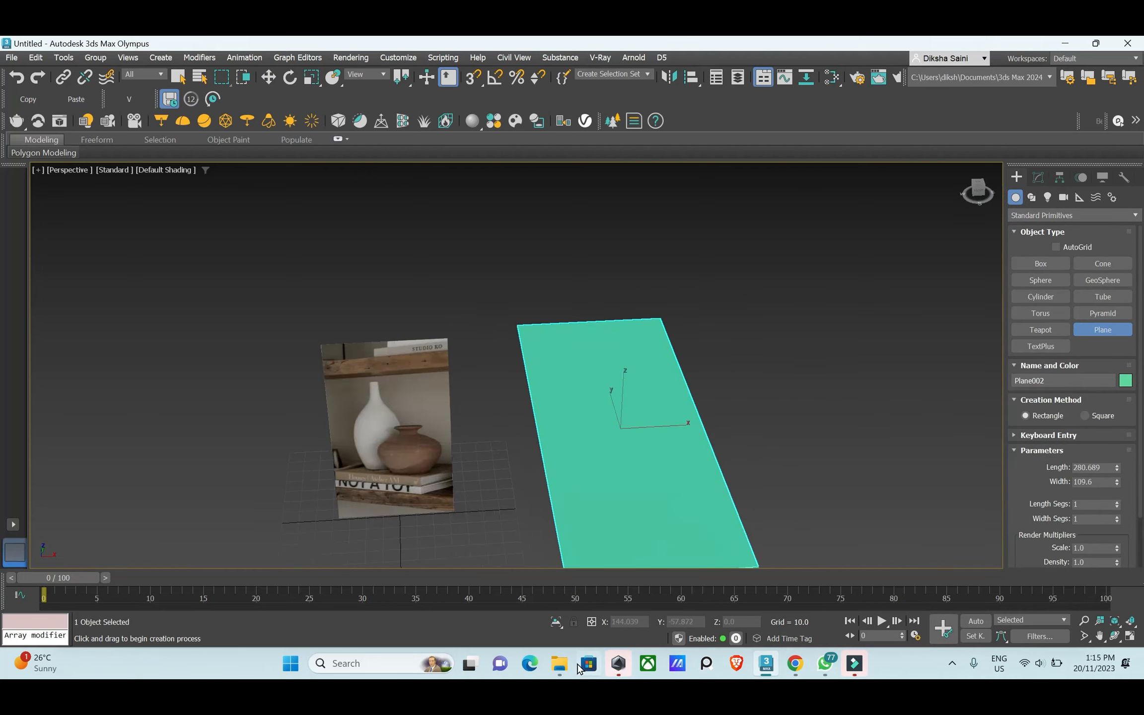
- Apply the vase reference picture from the image folder to the new plane
click(559, 665)
drag(412, 521, 606, 378)
key(w)
click(1038, 177)
drag(843, 308, 857, 330)
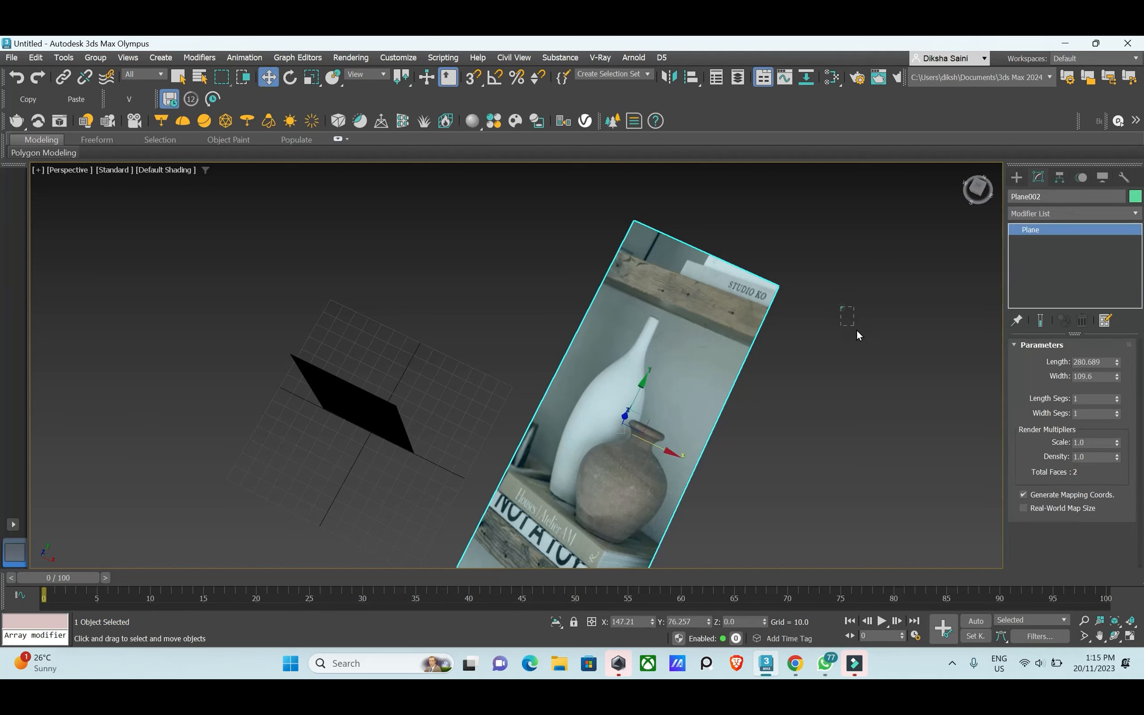
scroll(794, 331, down, 5)
alt+middle_drag(755, 377, 701, 329)
click(648, 343)
scroll(655, 332, up, 4)
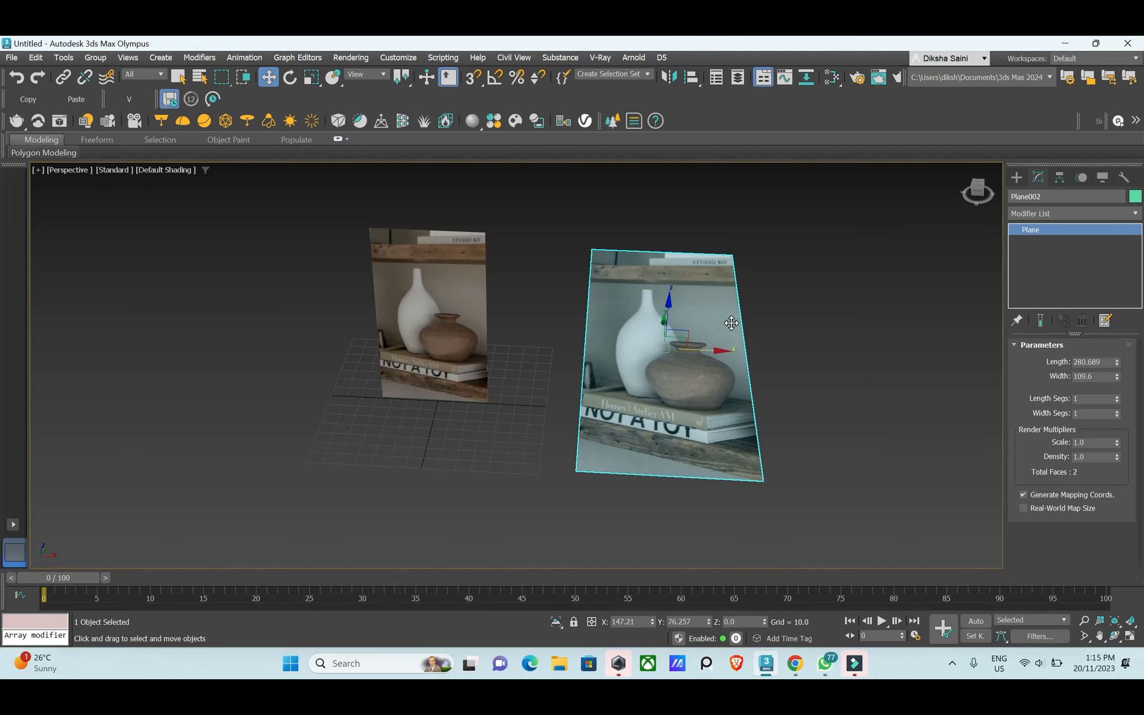
- Add a UVW Map modifier to the new plane and adjust its mapping
click(1062, 216)
text(uvw)
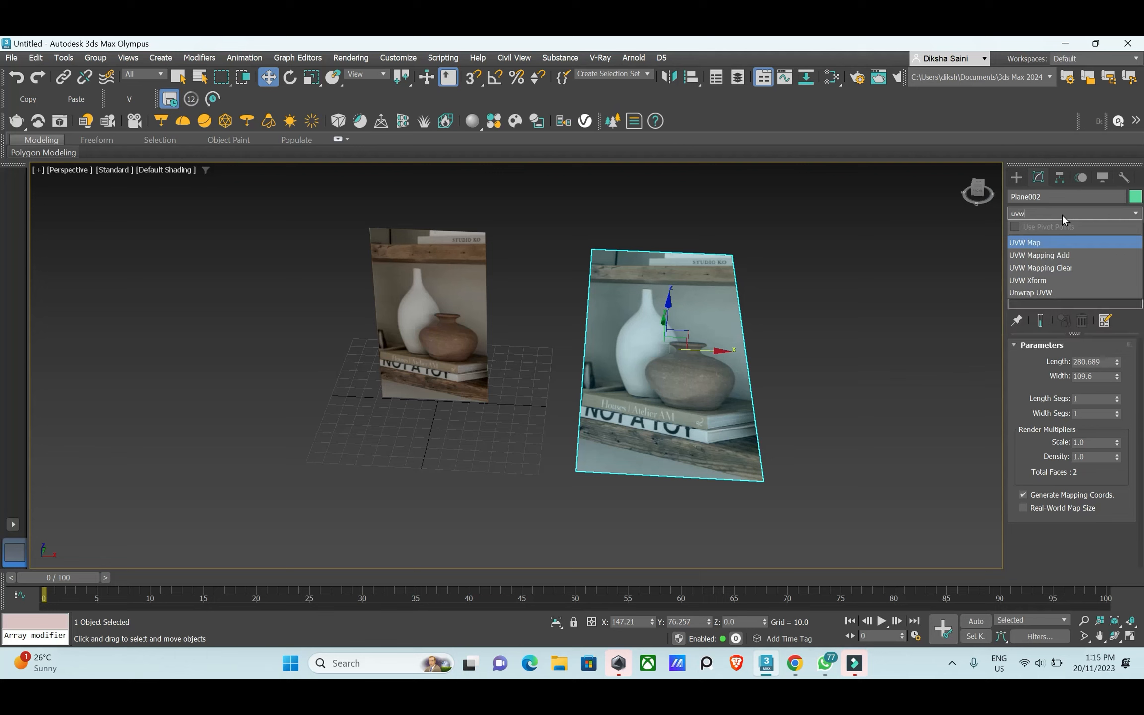
key(Return)
mouse_move(1090, 467)
mouse_down()
mouse_move(1089, 498)
mouse_move(1090, 455)
mouse_move(1090, 492)
mouse_up()
- Delete the new plane with the tiled picture, keeping the upright reference plane
click(1016, 177)
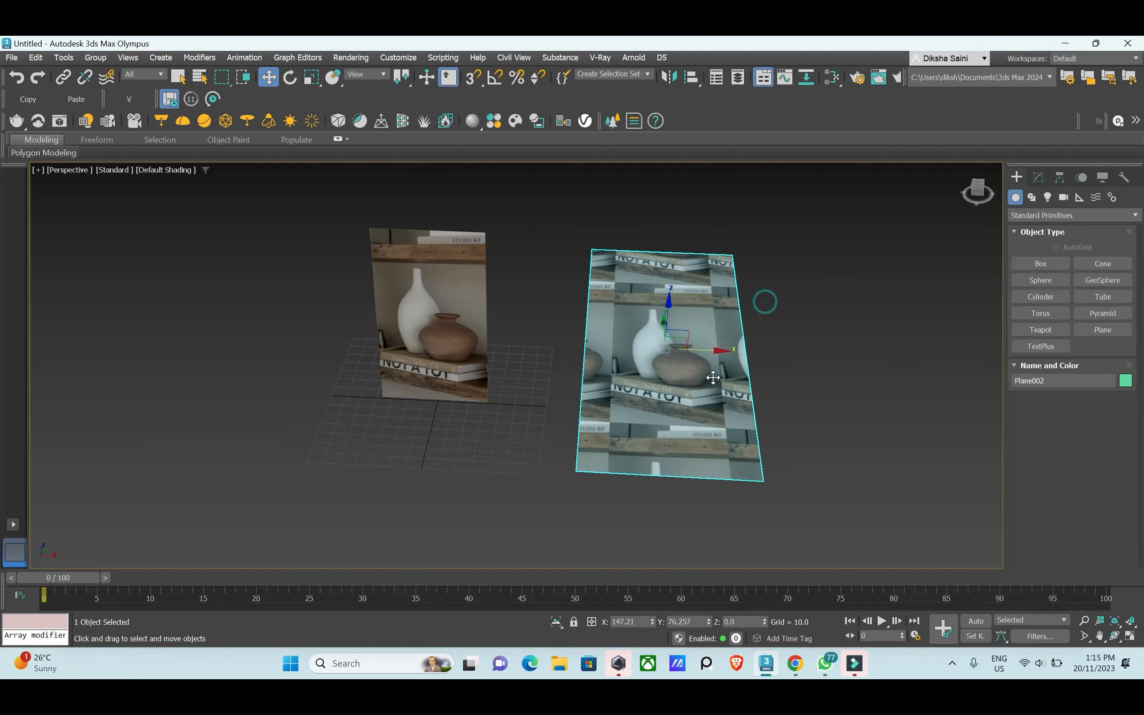
key(Delete)
- Start the Line spline tool and switch to the Front view, framed closely on the brown vase
alt+middle_drag(559, 396, 359, 381)
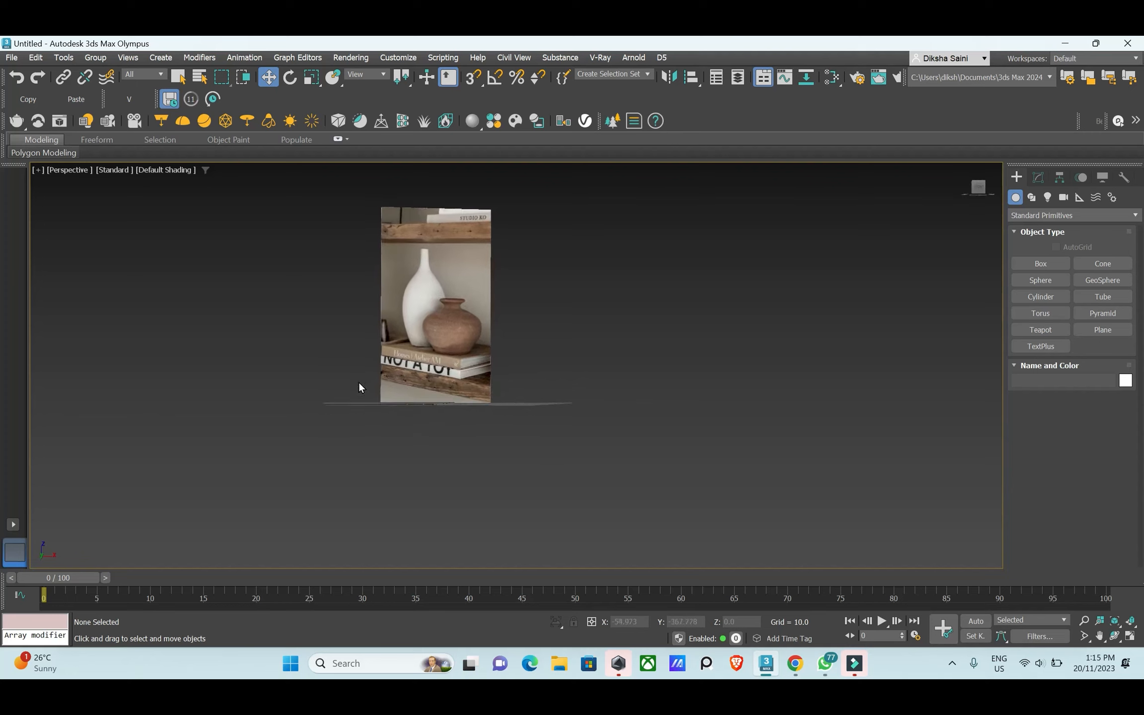
scroll(461, 271, up, 5)
middle_drag(462, 271, 519, 286)
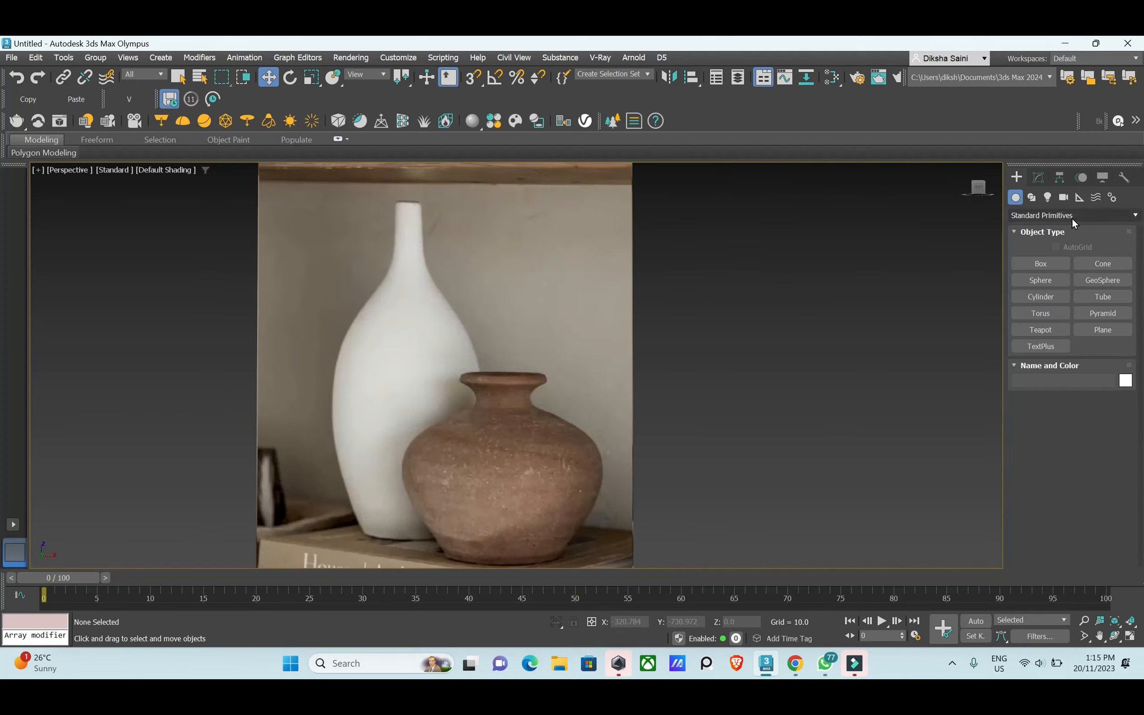
click(1031, 198)
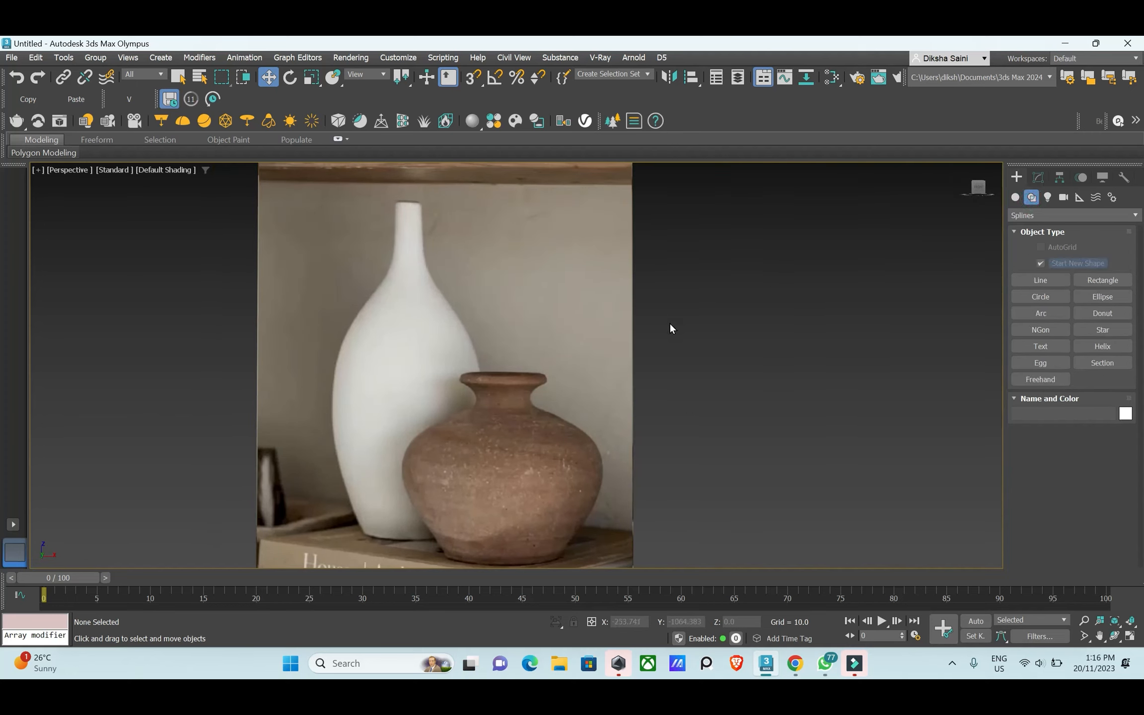
middle_drag(669, 322, 682, 363)
scroll(681, 362, down, 2)
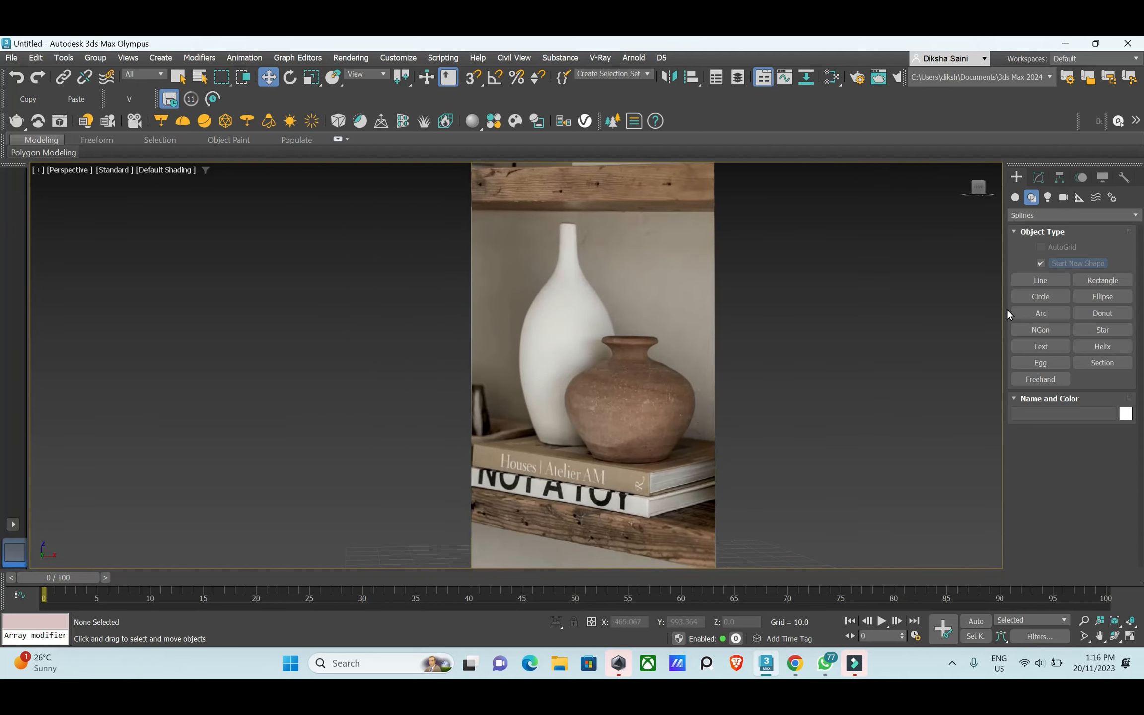
click(1060, 280)
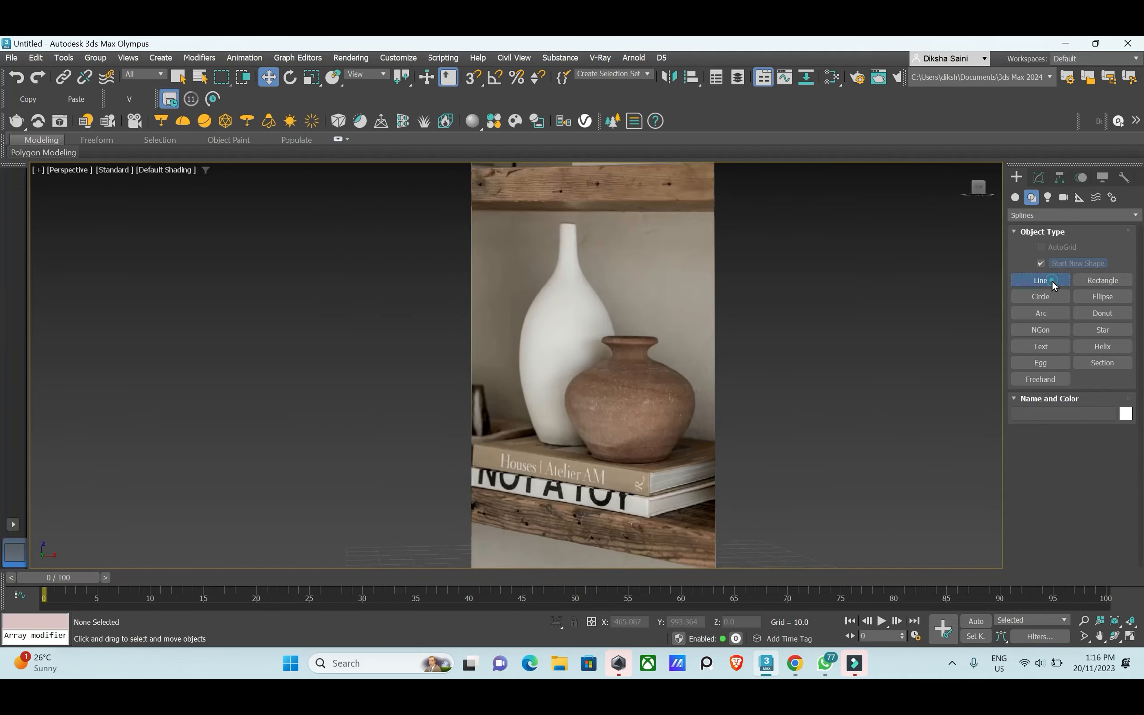
key(alt+w)
middle_click(808, 263)
key(alt+w)
middle_drag(562, 399, 605, 379)
scroll(636, 335, up, 8)
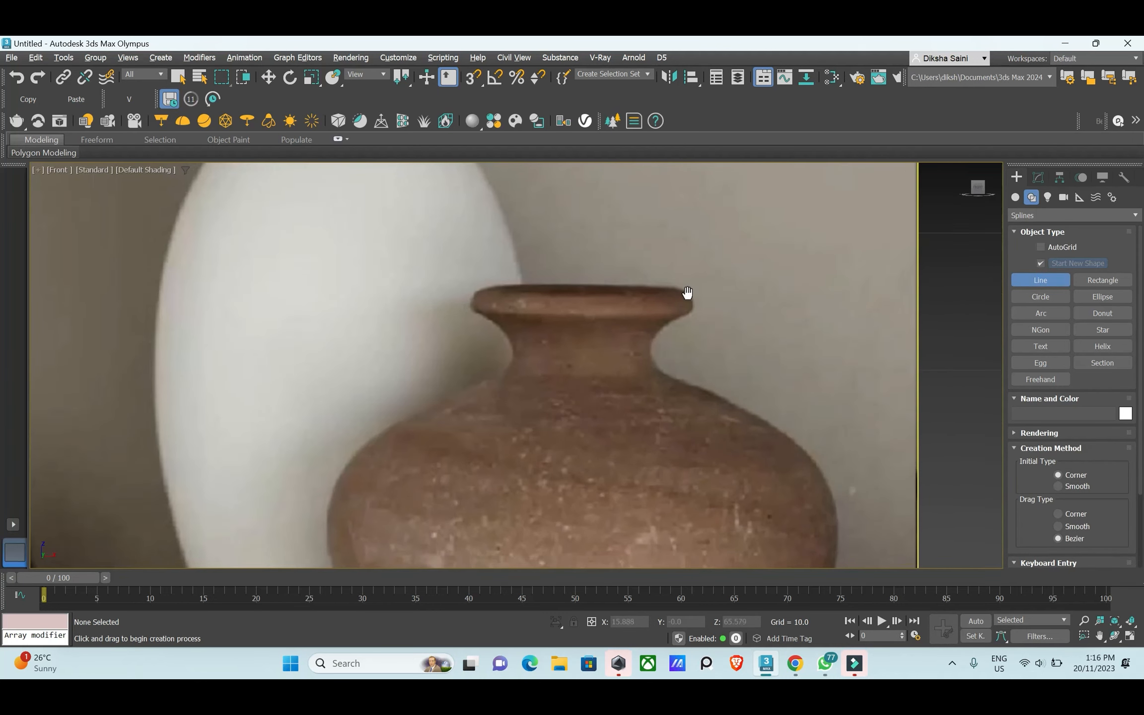
middle_drag(686, 293, 690, 299)
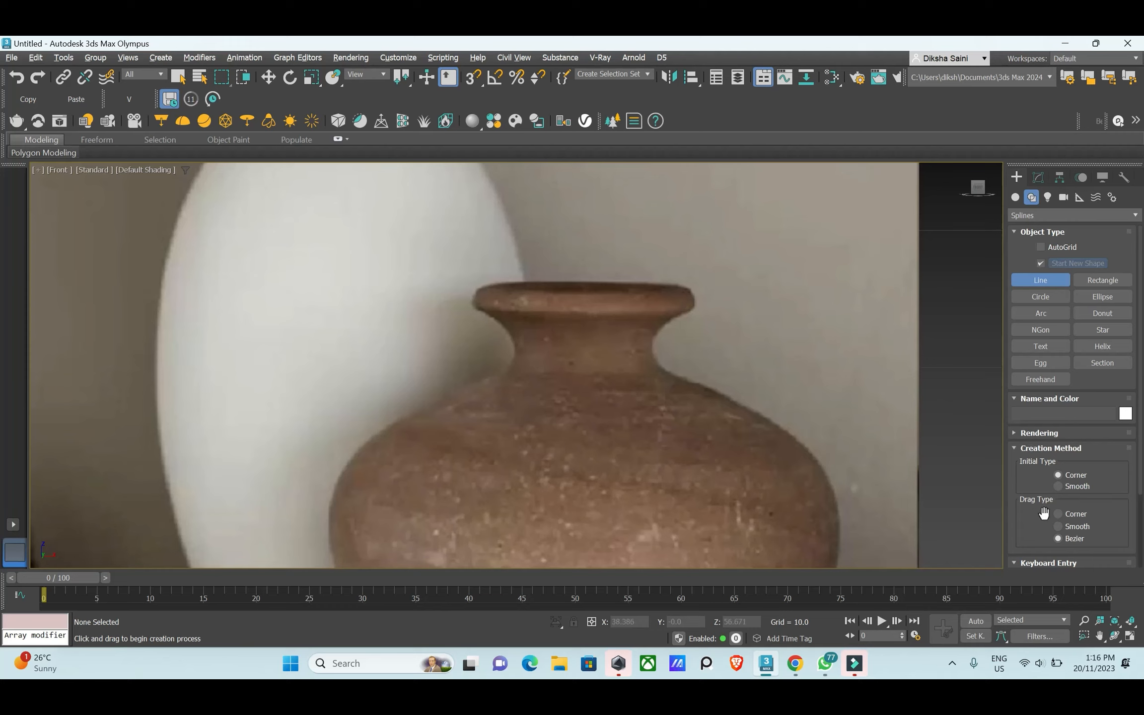
middle_drag(743, 455, 744, 388)
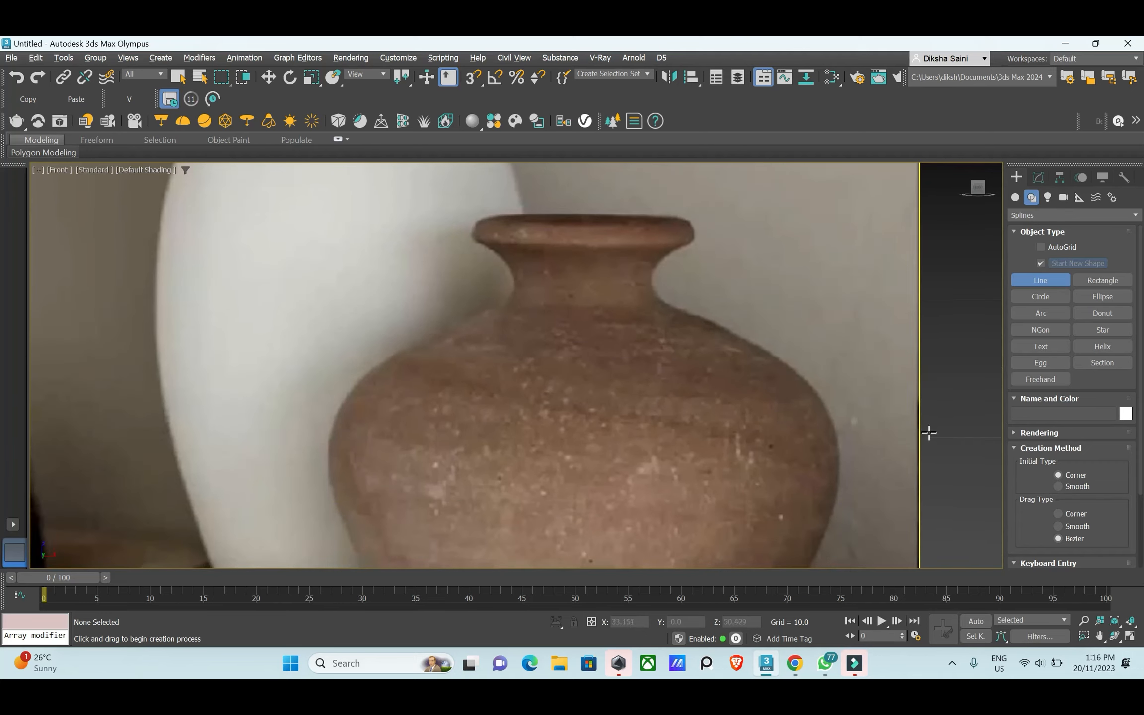
- Set the line's initial type to Smooth and drag type to Corner, and trace the brown vase's right edge from rim to shoulder
click(1067, 487)
click(1067, 514)
middle_drag(705, 249, 733, 265)
click(721, 258)
click(681, 287)
click(692, 319)
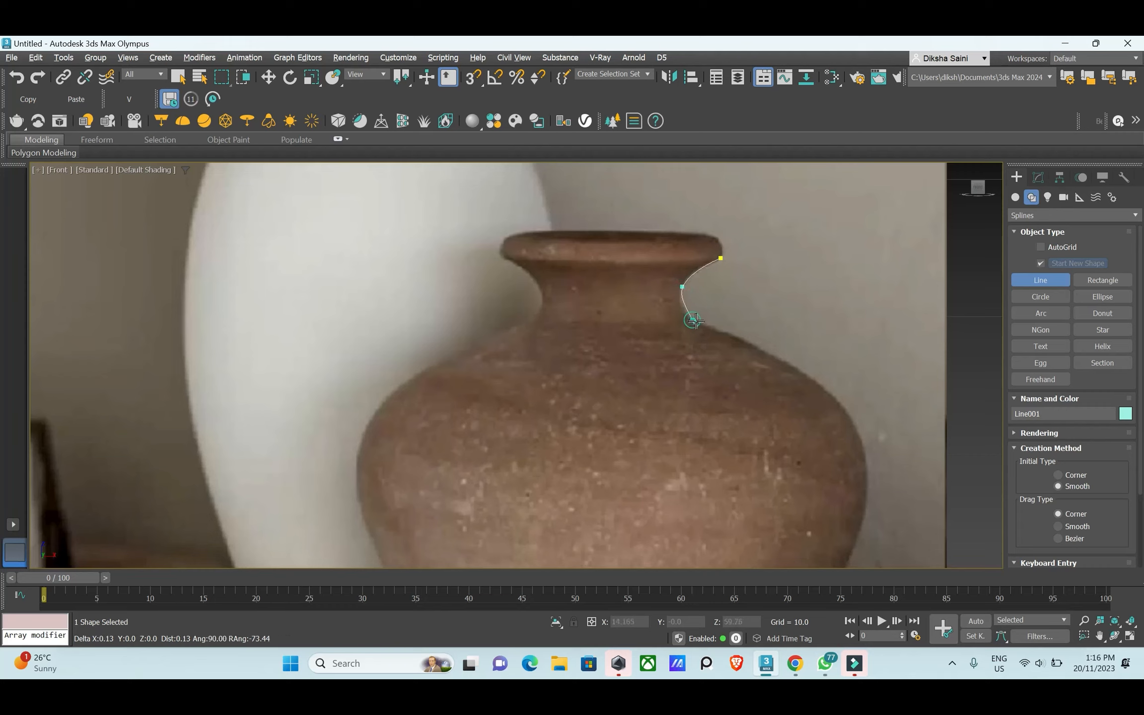
click(753, 343)
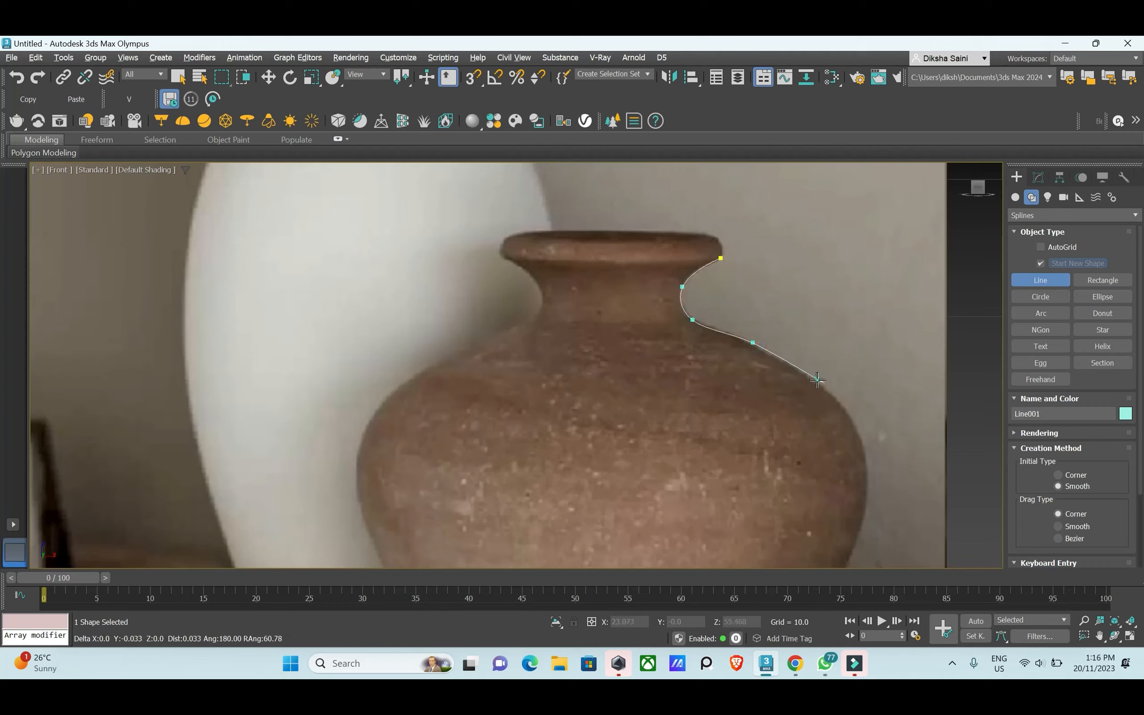
click(817, 379)
click(859, 421)
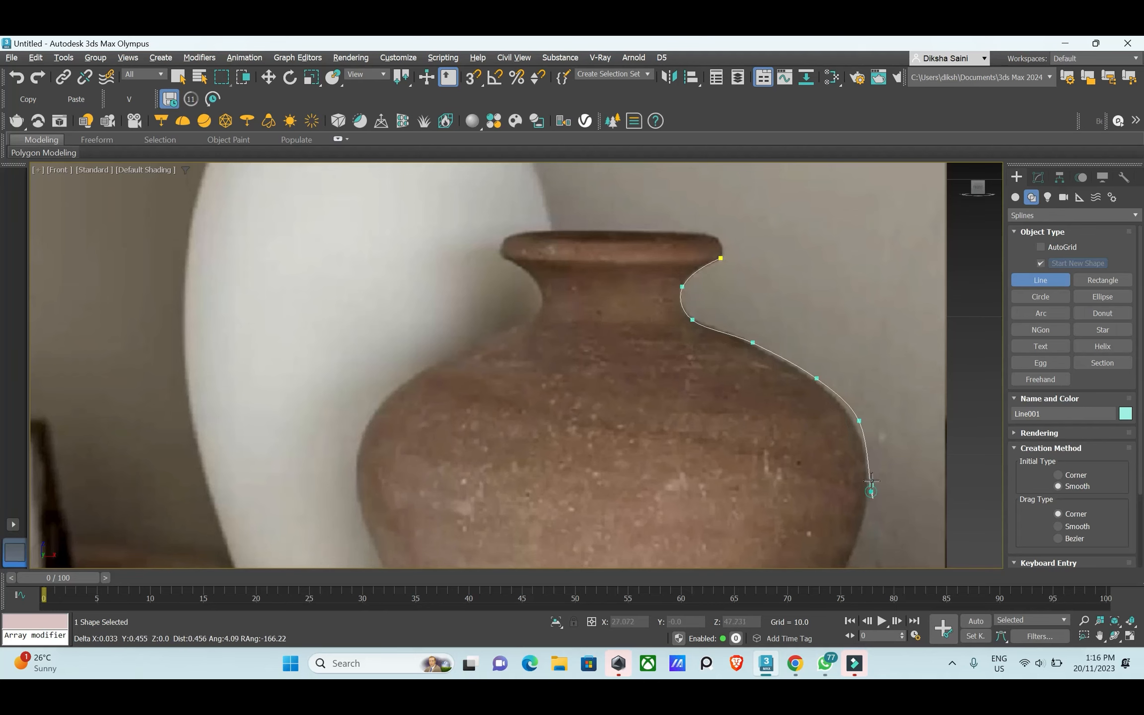
- Continue the spline down the right side of the brown vase's lower body
scroll(792, 241, down, 2)
click(829, 470)
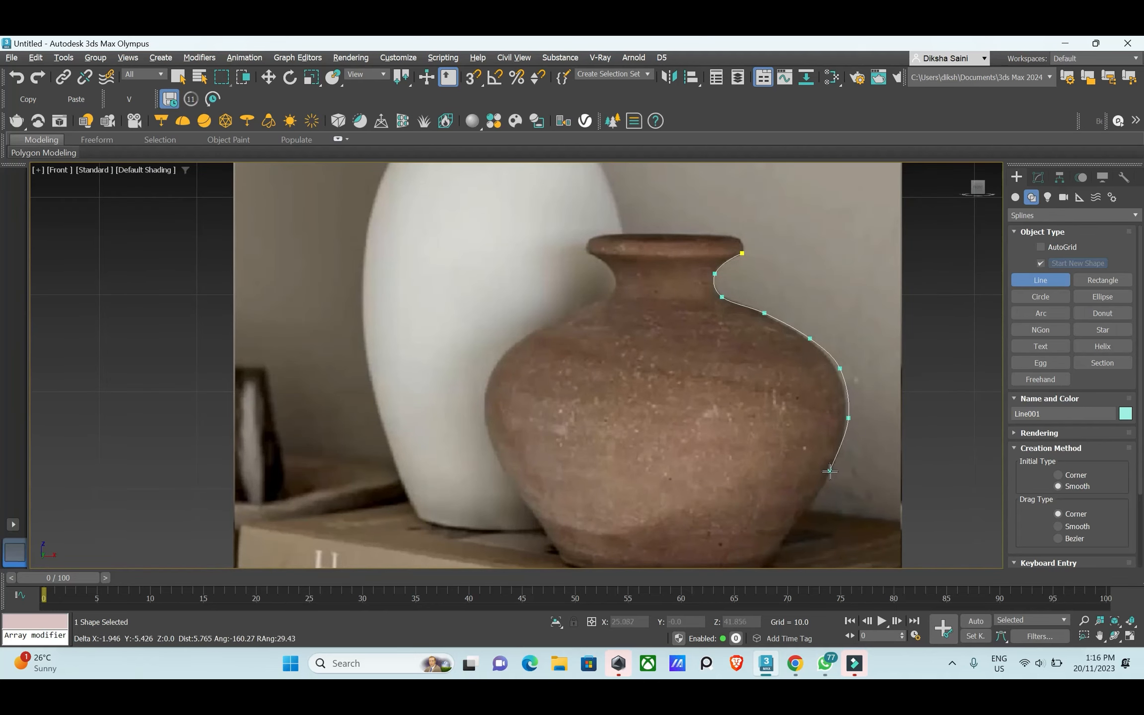
click(792, 531)
scroll(795, 243, down, 3)
scroll(784, 351, up, 2)
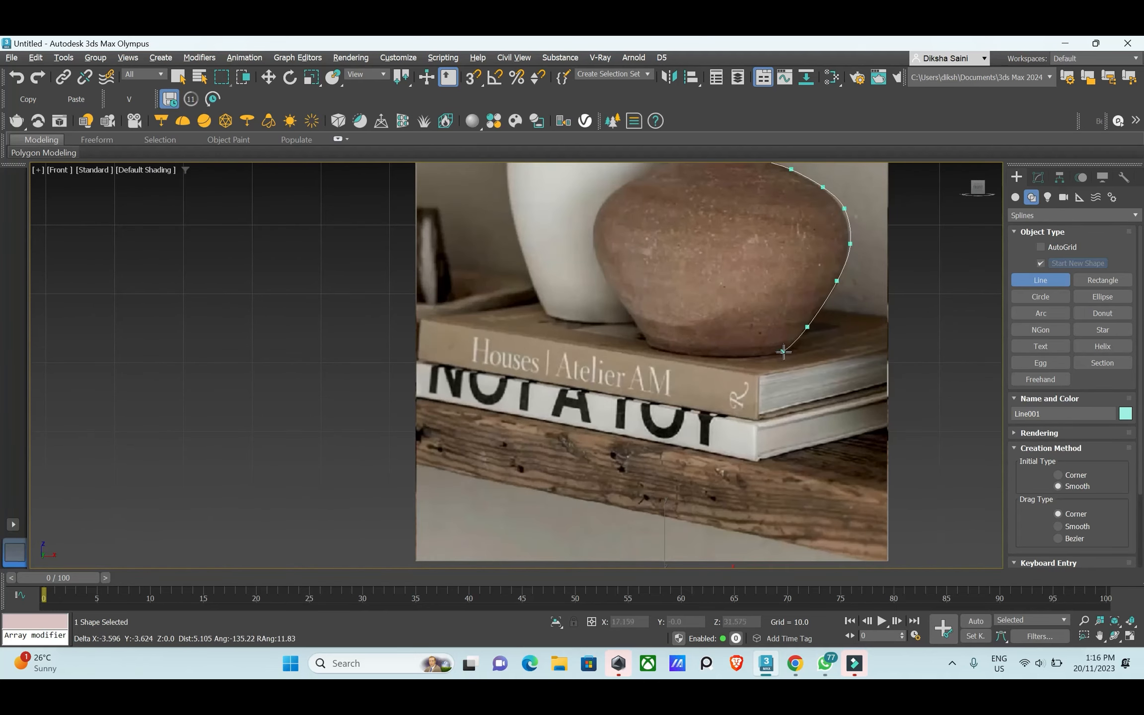
- Trace the vase's lower right curve and base to the bottom centre, removing misplaced points, and end the spline
click(787, 351)
scroll(785, 350, up, 3)
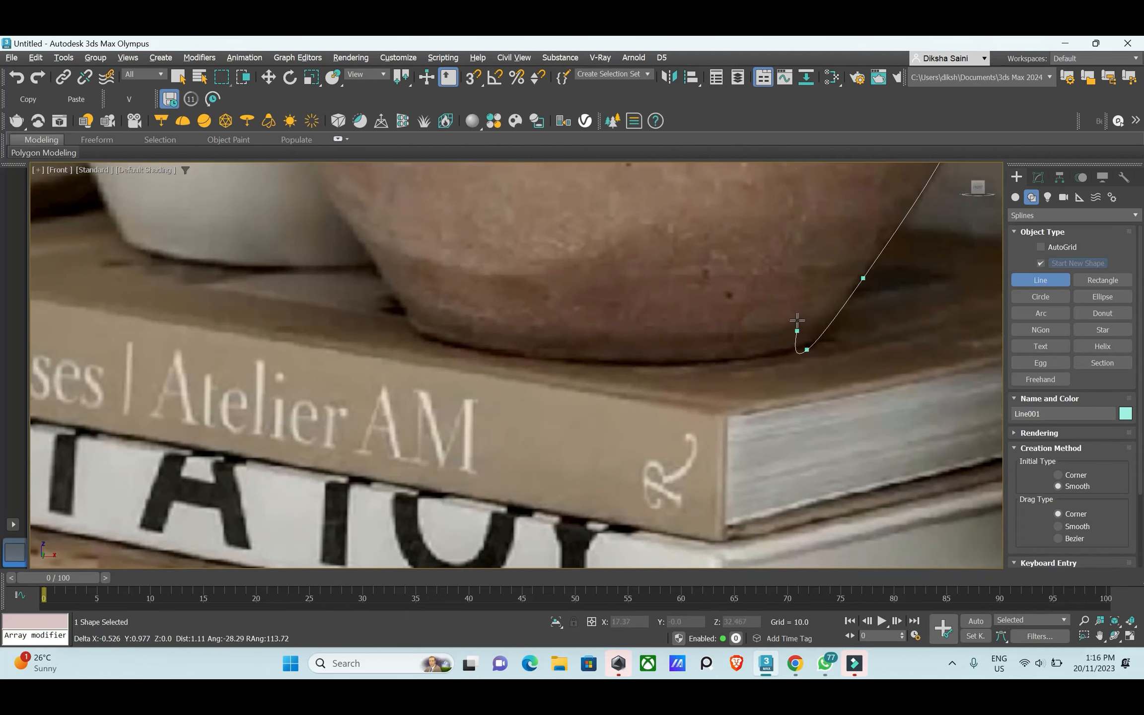
key(BackSpace)
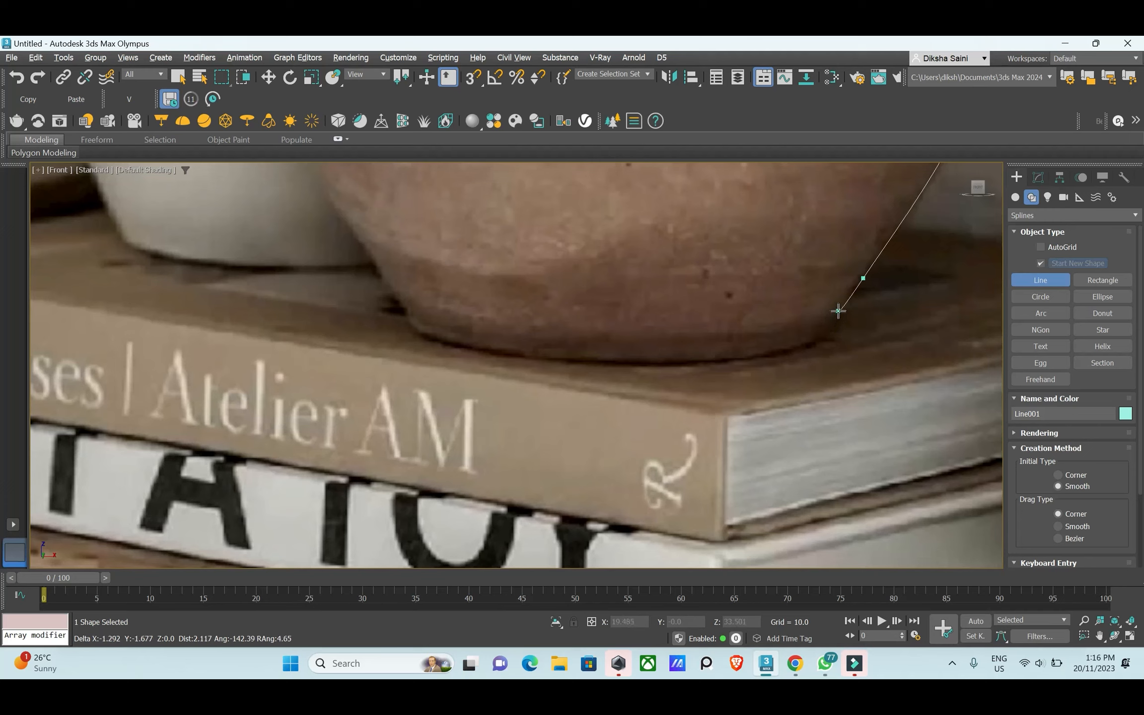
click(836, 313)
click(812, 343)
click(782, 350)
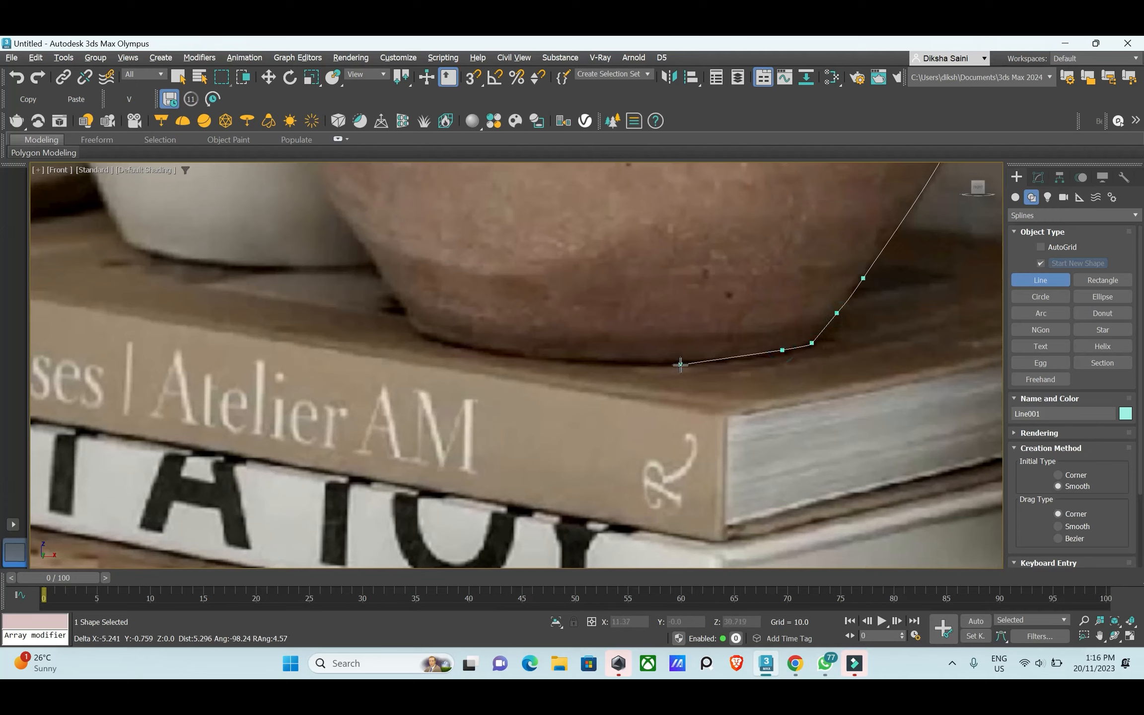
click(714, 360)
key(BackSpace)
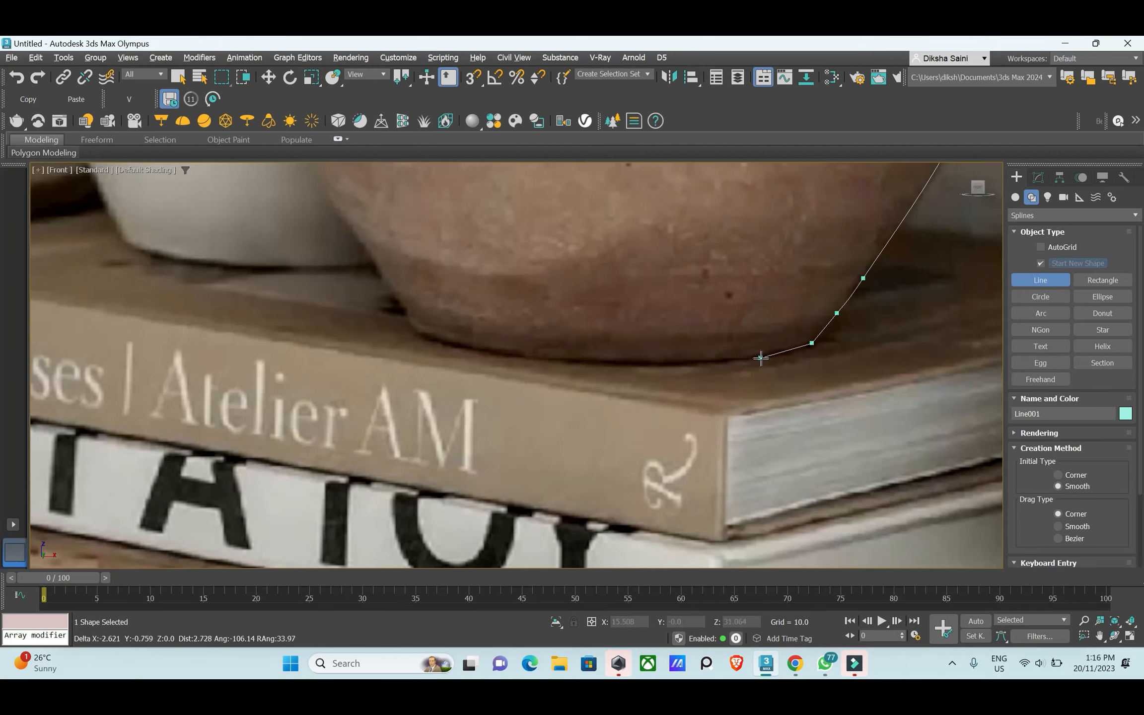
click(760, 358)
click(672, 365)
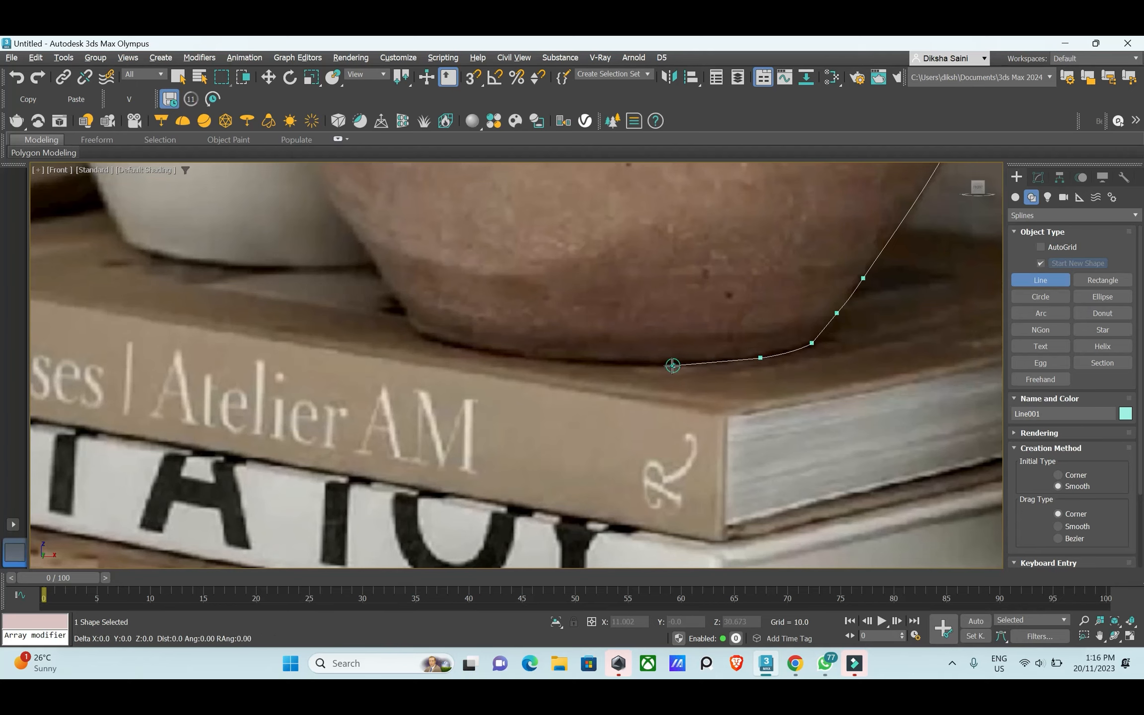
click(627, 366)
right_click(629, 366)
- Apply a Lathe modifier to the traced vase profile
scroll(606, 417, down, 2)
middle_drag(715, 390, 599, 517)
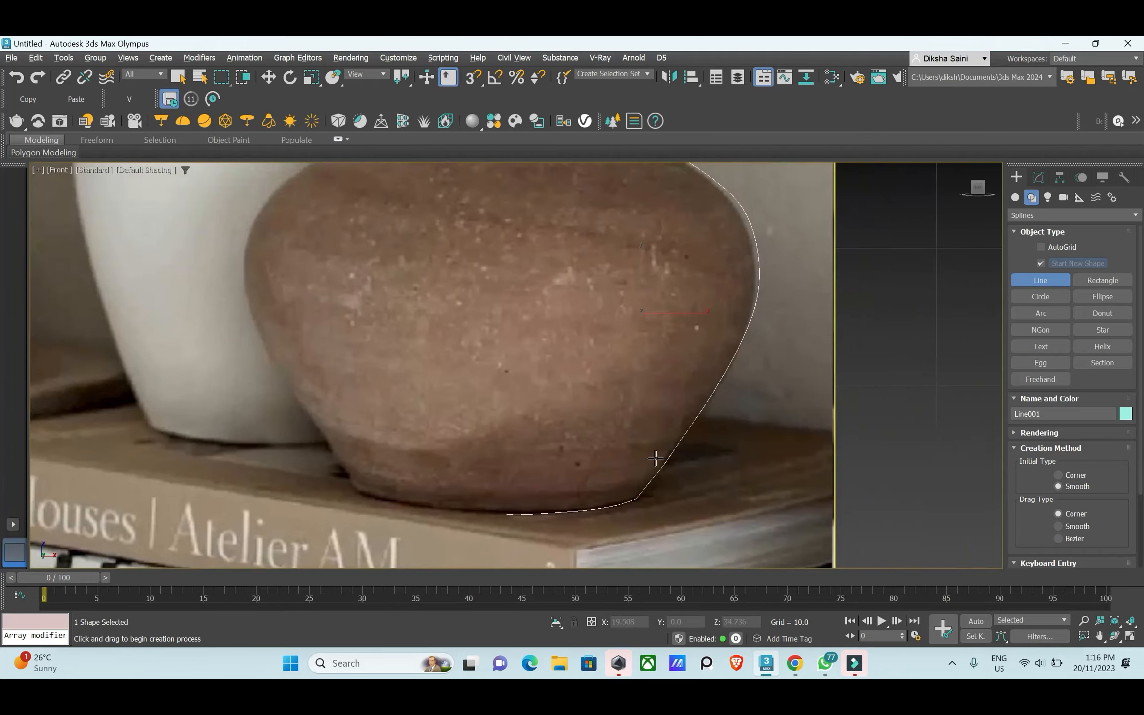
scroll(655, 458, down, 3)
middle_drag(719, 308, 770, 308)
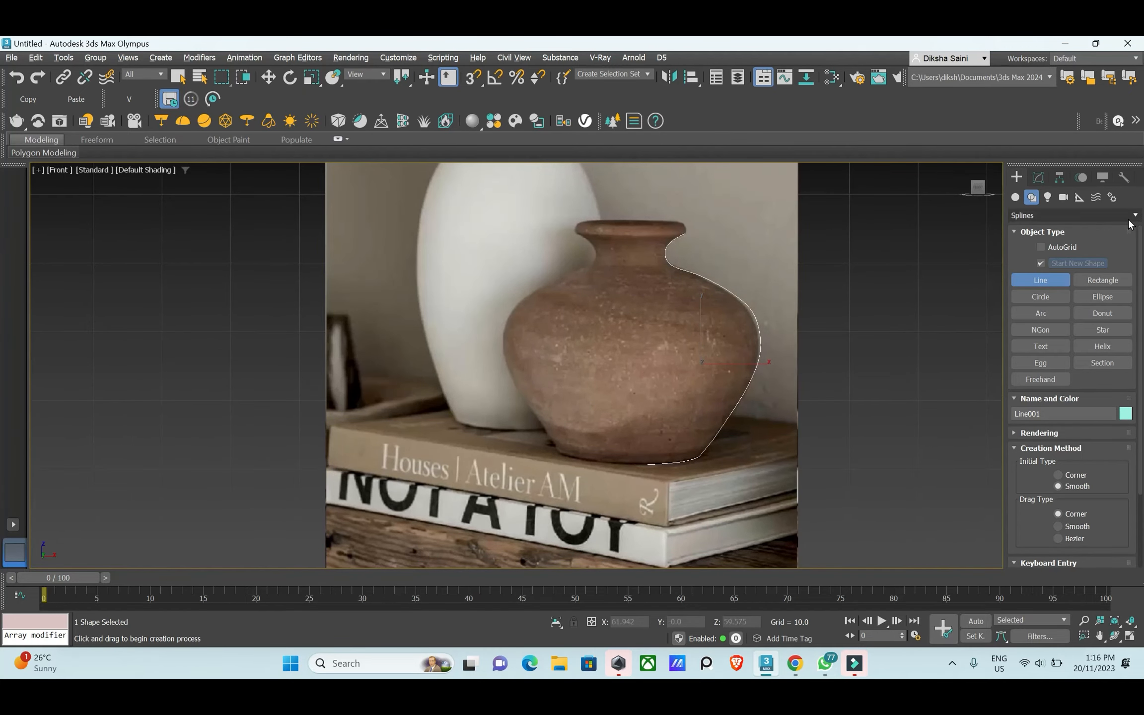
click(1039, 175)
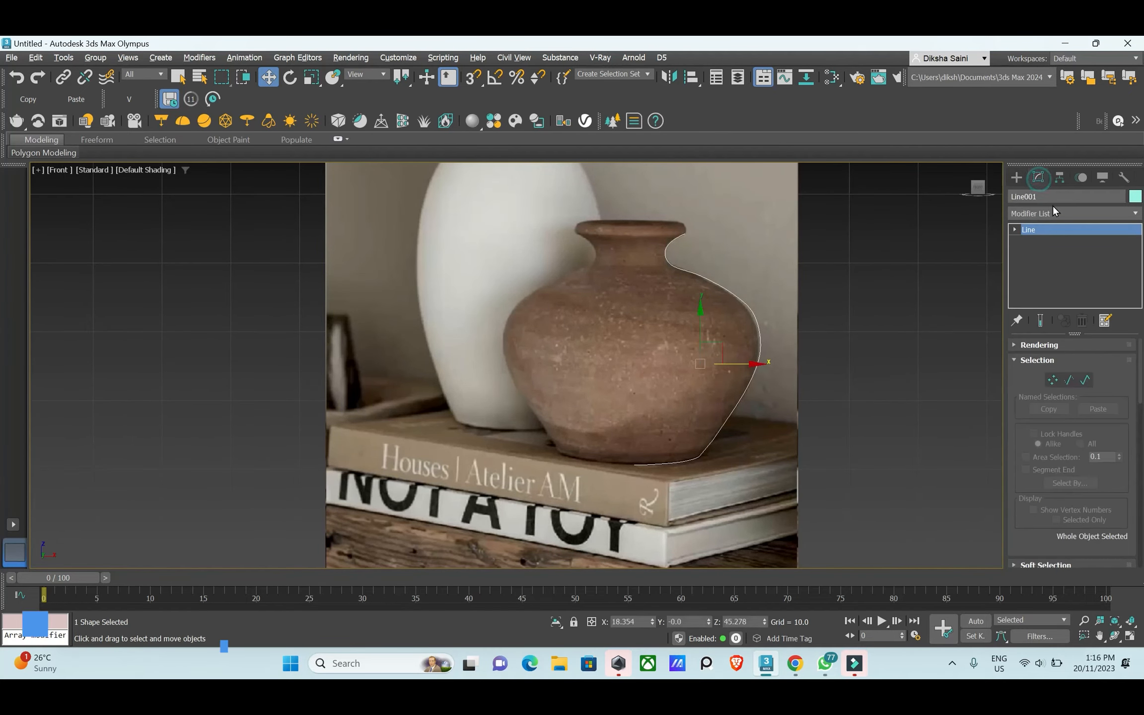
click(1053, 206)
key(l)
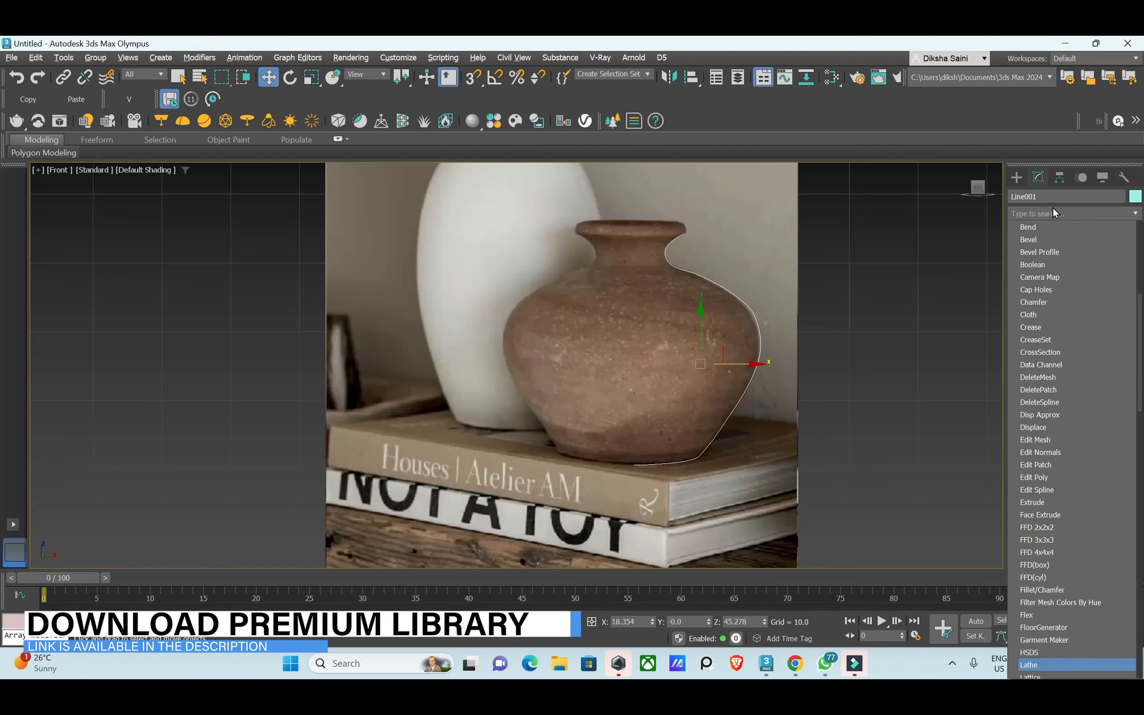
key(Return)
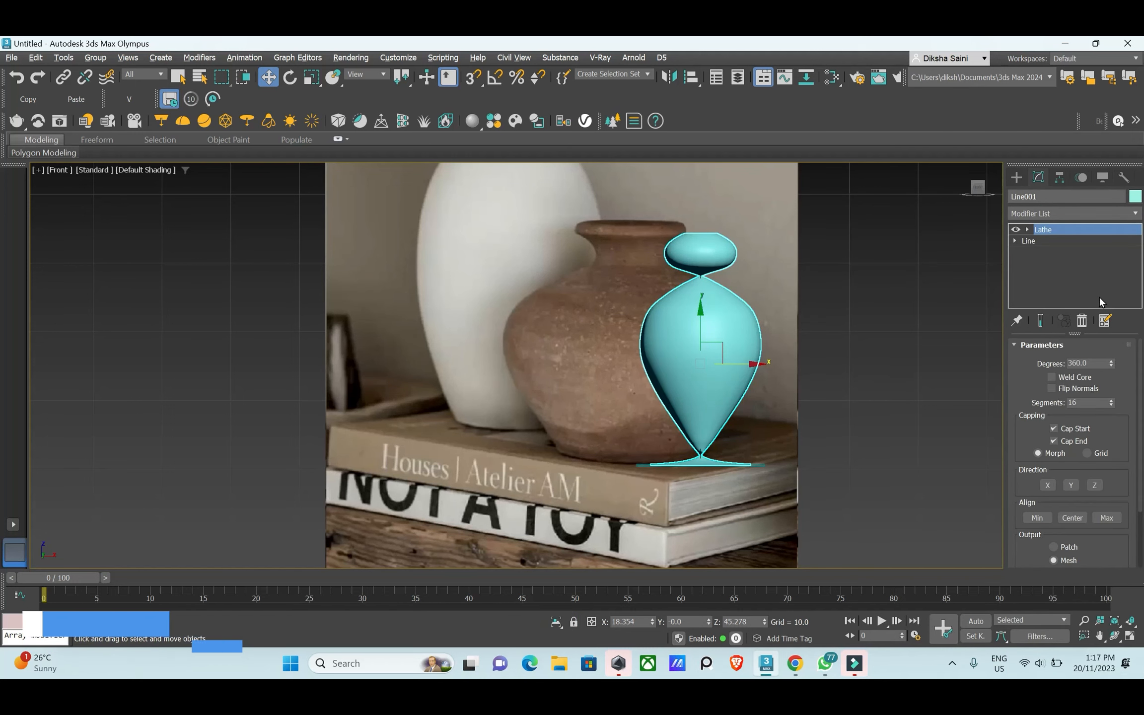
- Move the Lathe axis to the brown vase's centre line so the revolved shape matches the reference
click(1027, 229)
key(1)
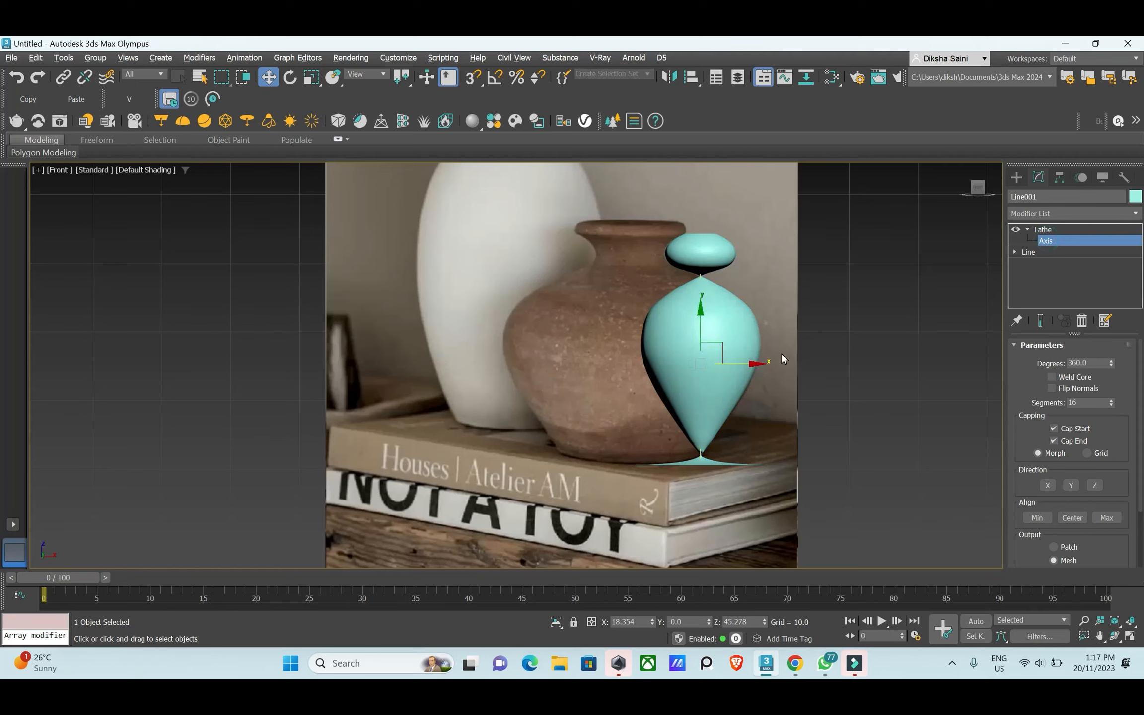
drag(740, 362, 669, 368)
- Switch to the Perspective view and move the lathed vase along Y out in front of the reference plane
key(alt+w)
click(841, 501)
key(alt+w)
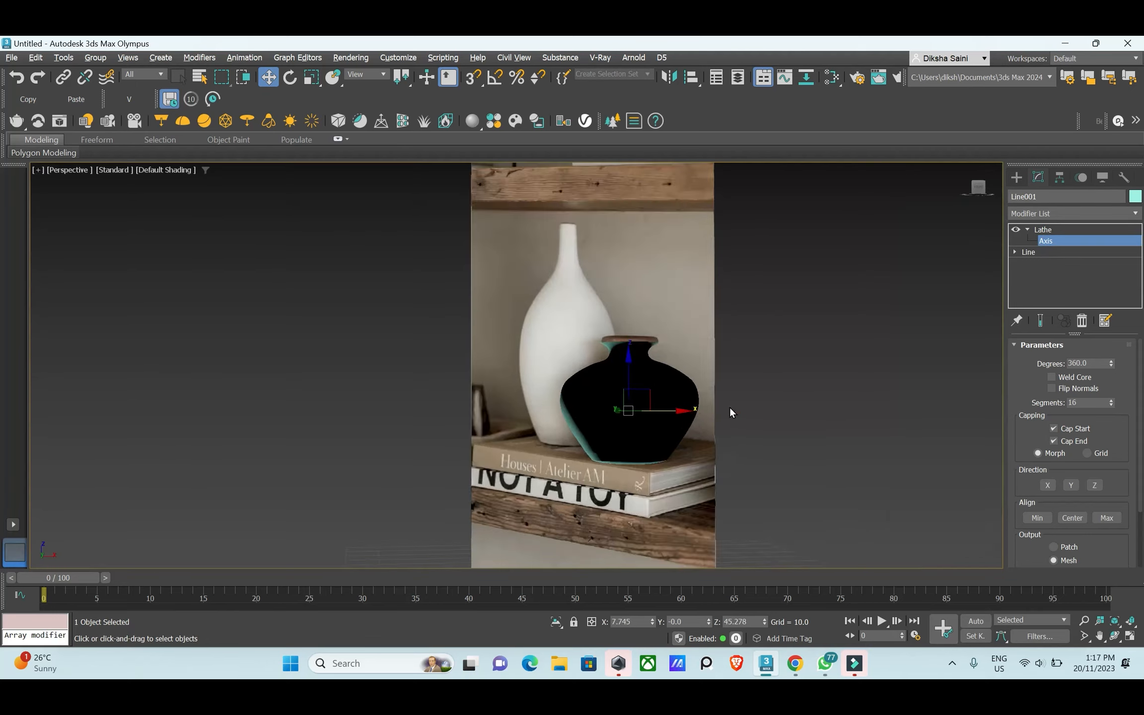
scroll(730, 405, down, 5)
alt+middle_drag(730, 406, 761, 379)
click(1016, 177)
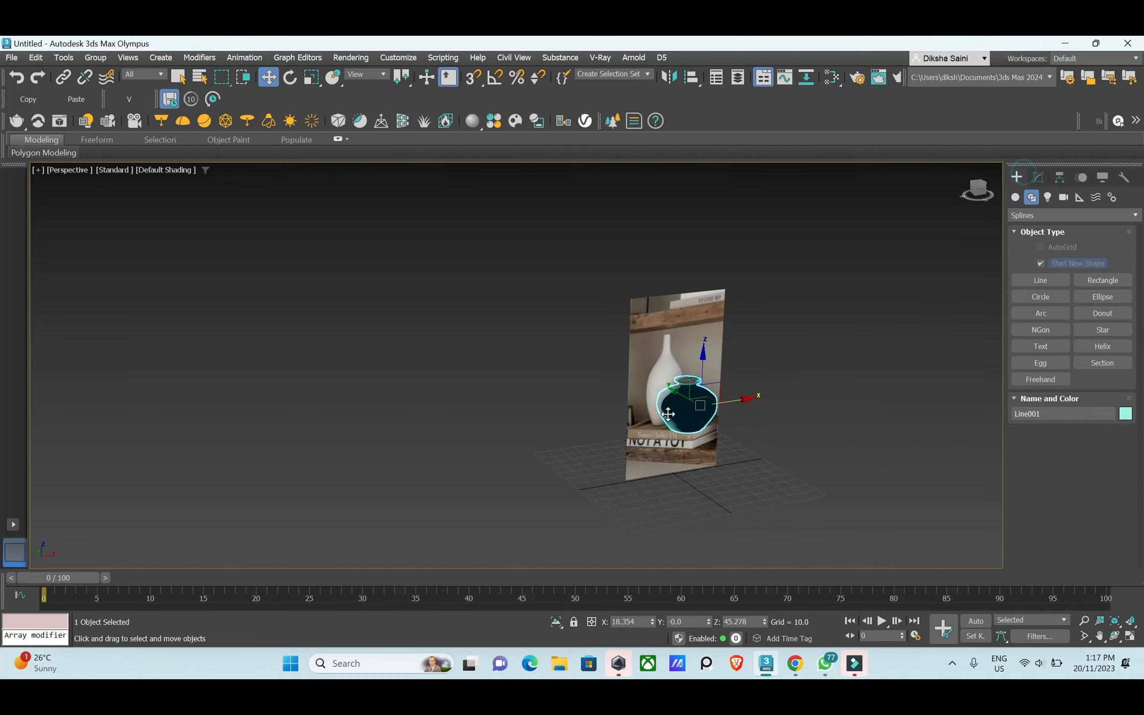
drag(678, 398, 739, 432)
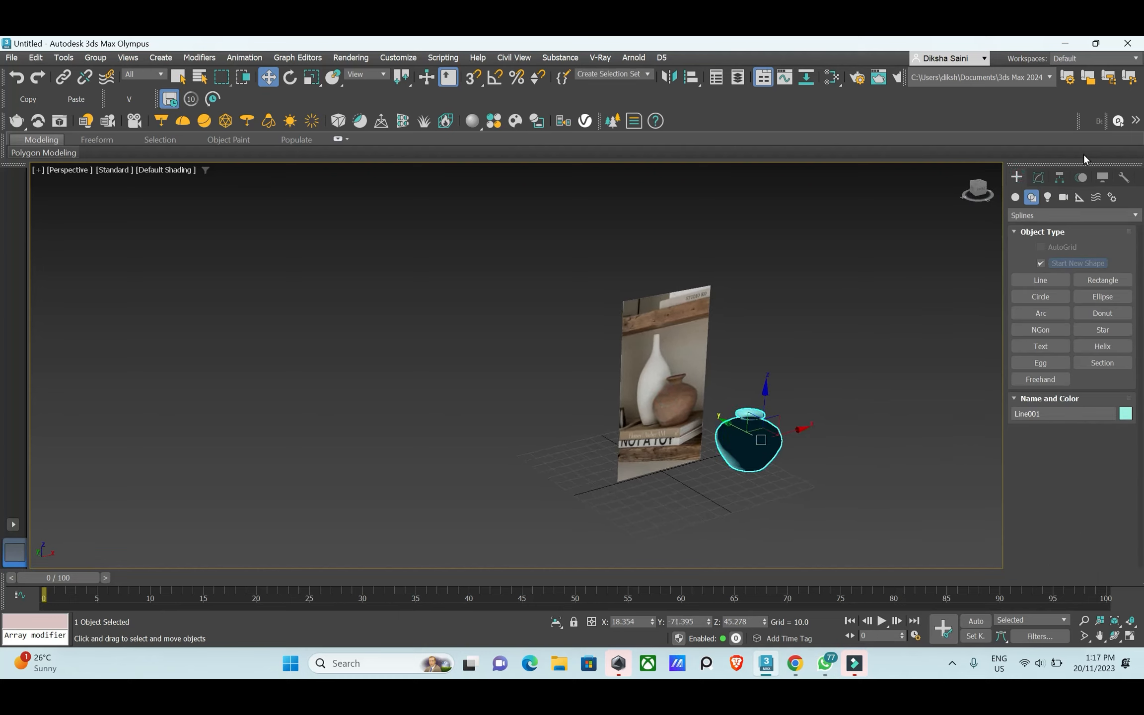
- Enable Flip Normals in the vase's Lathe modifier
click(1039, 177)
scroll(726, 345, up, 4)
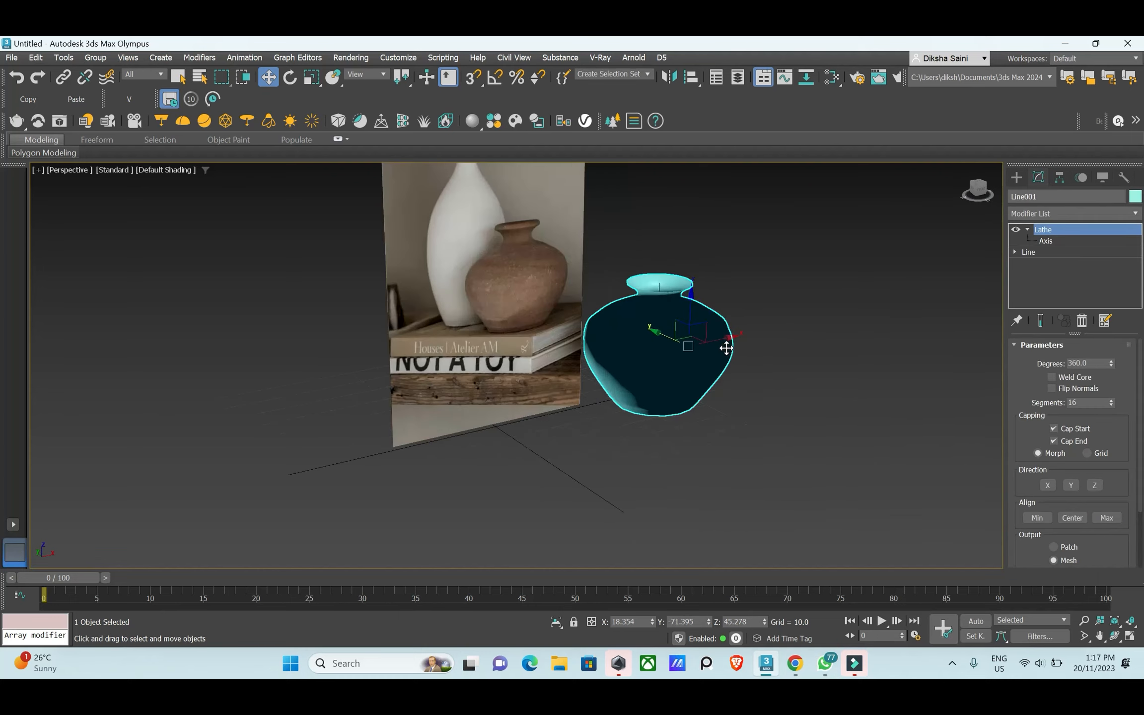
click(1051, 388)
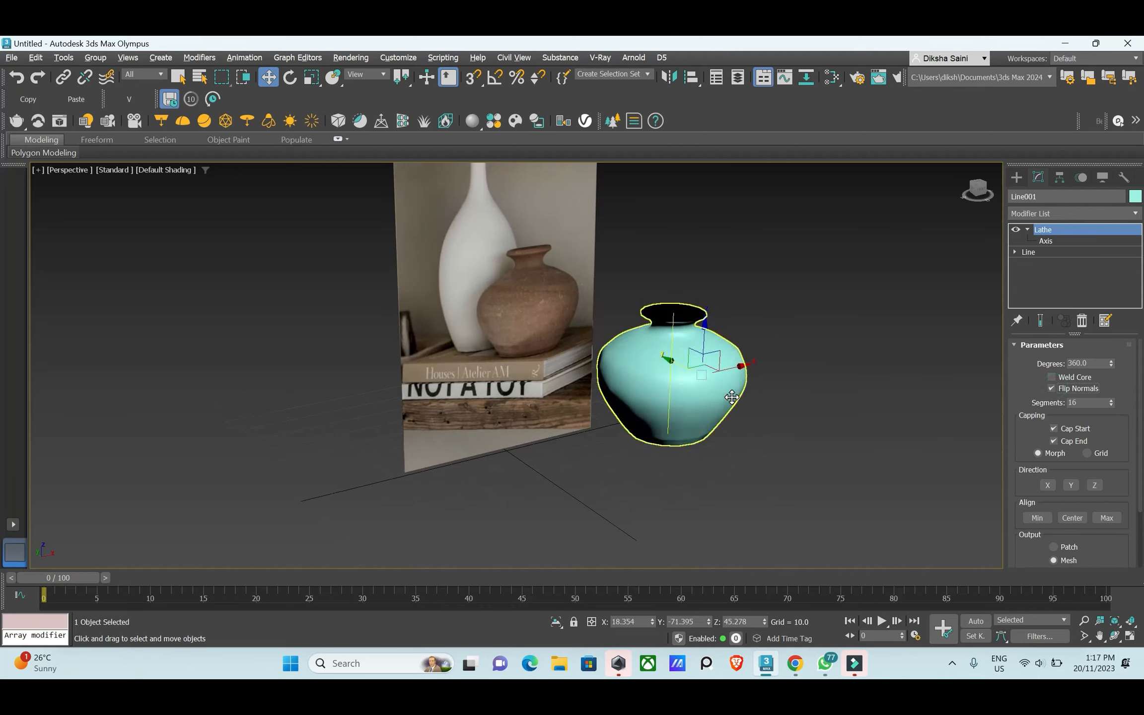
- Set the brown vase's Lathe segments to 74 to smooth its rounded surface
mouse_move(695, 392)
alt+middle_down()
mouse_move(666, 347)
mouse_move(637, 389)
mouse_move(730, 397)
mouse_move(715, 368)
alt+middle_up()
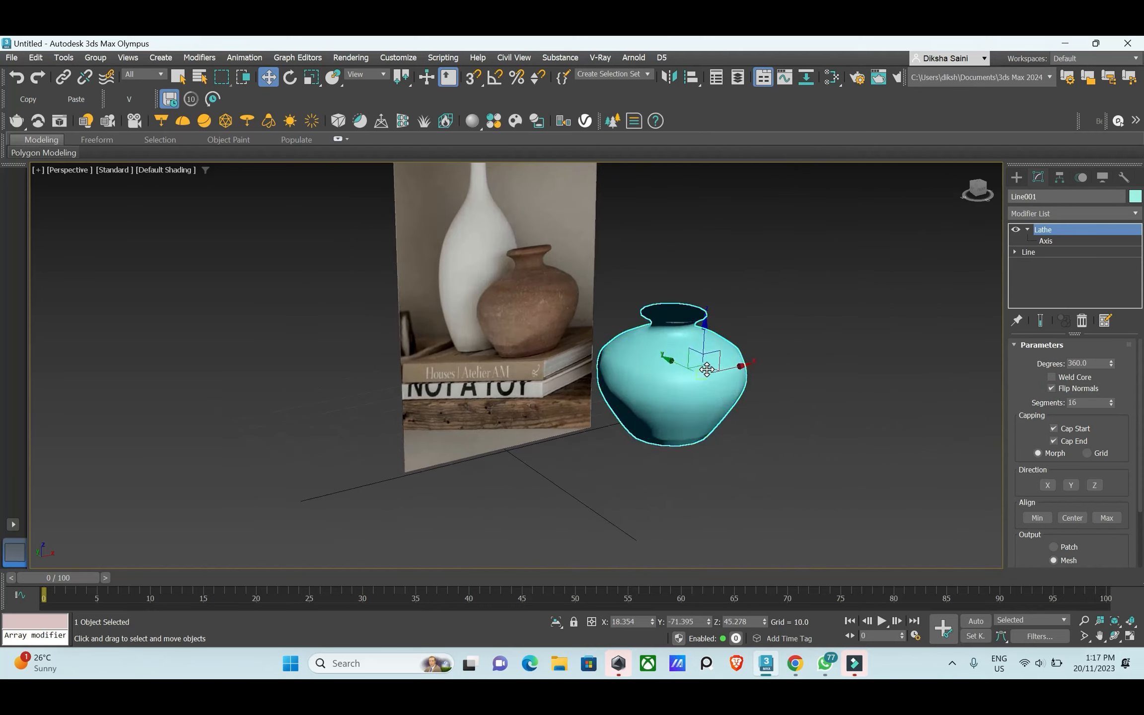
scroll(715, 365, up, 6)
scroll(794, 353, down, 3)
alt+middle_drag(794, 353, 839, 339)
scroll(764, 298, down, 3)
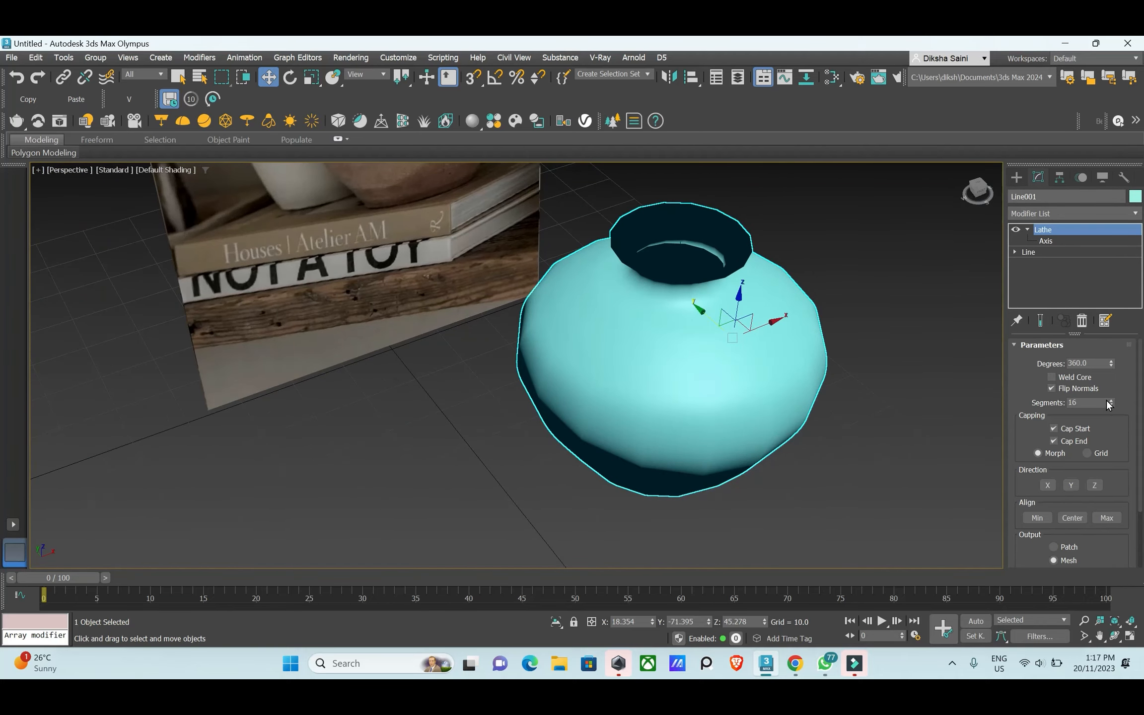
drag(1110, 404, 1114, 373)
mouse_move(754, 378)
alt+middle_down()
mouse_move(740, 328)
mouse_move(758, 288)
mouse_move(750, 363)
mouse_move(765, 385)
mouse_move(774, 367)
alt+middle_up()
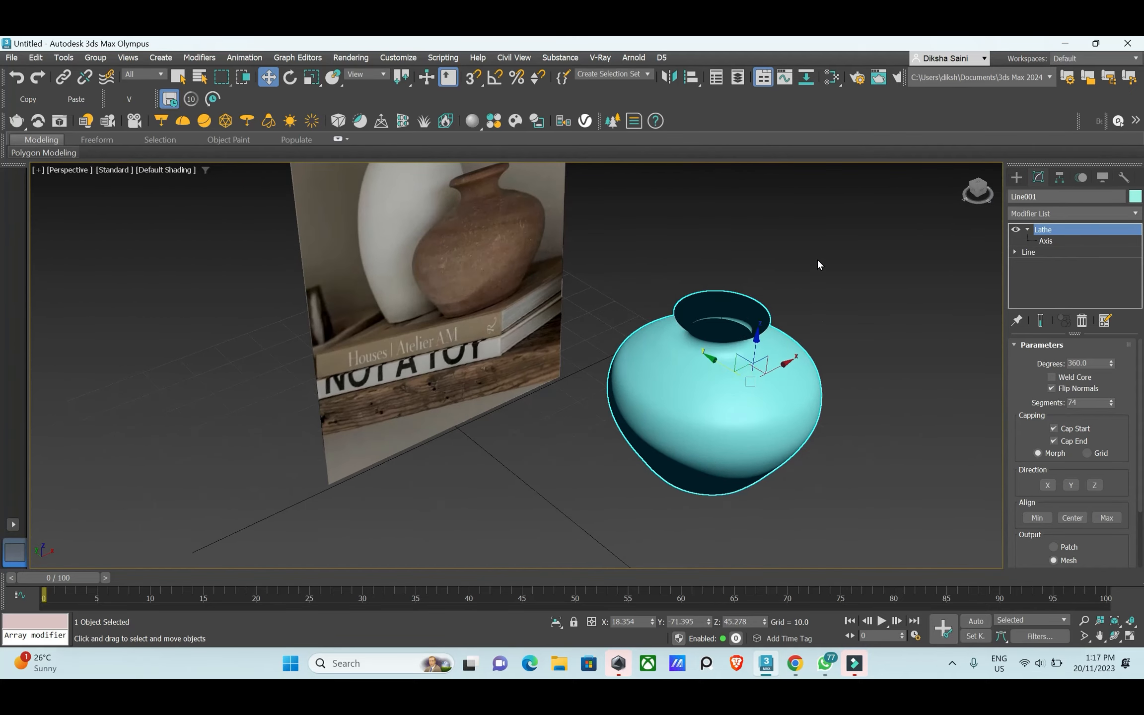
- Add a Shell modifier to the lathed vase and set its Outer Amount to 0.4
click(1030, 214)
text(shell)
key(Return)
drag(1120, 380, 1120, 406)
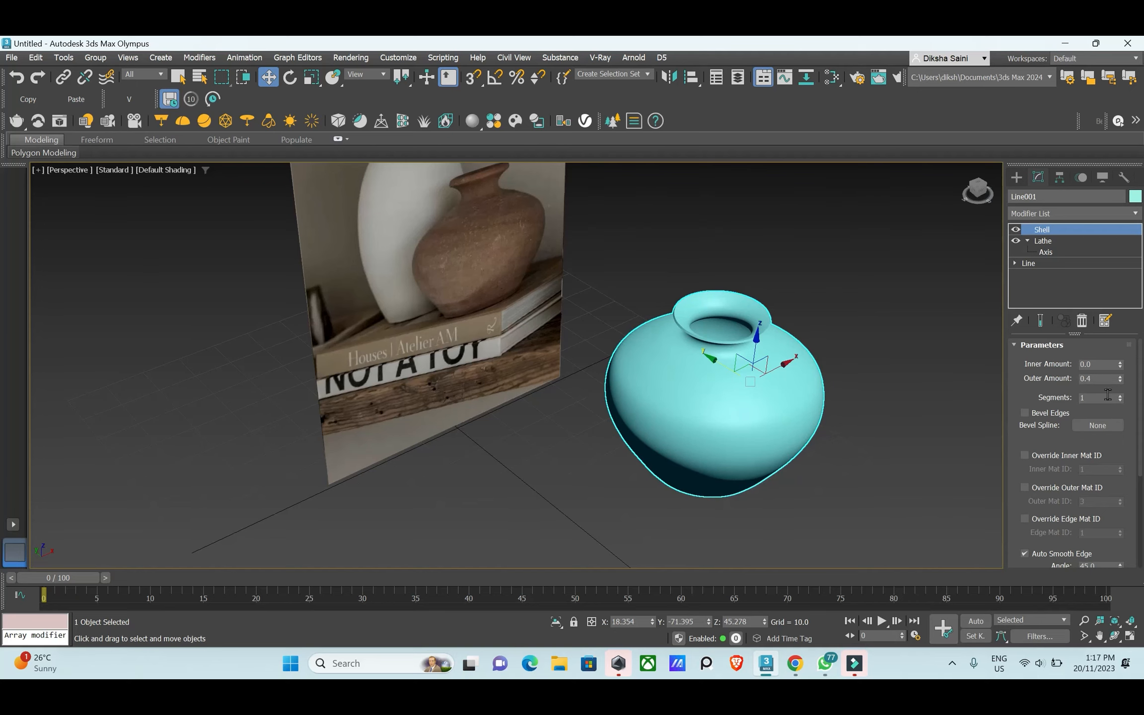
click(860, 307)
alt+middle_drag(850, 338, 799, 451)
scroll(799, 452, down, 3)
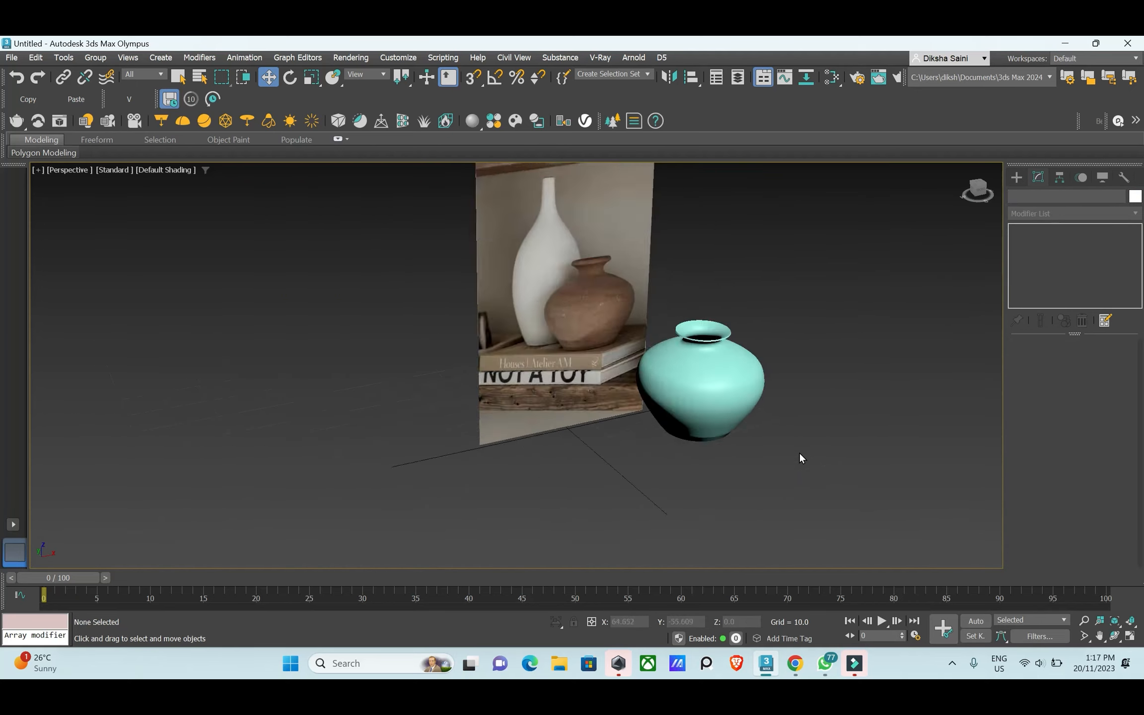
scroll(774, 427, up, 3)
alt+middle_drag(751, 405, 760, 366)
- In the Front view, return to the lathed vase's Line level, show the end result and enter Vertex editing
click(750, 218)
key(f)
click(1033, 263)
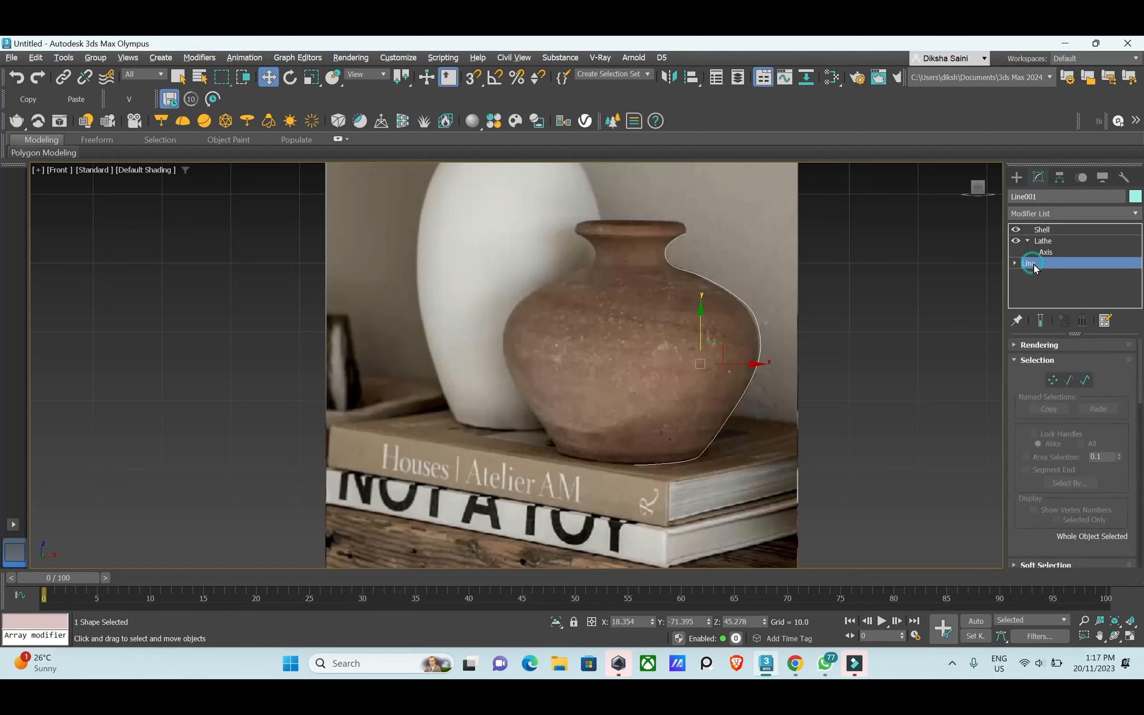
click(1040, 322)
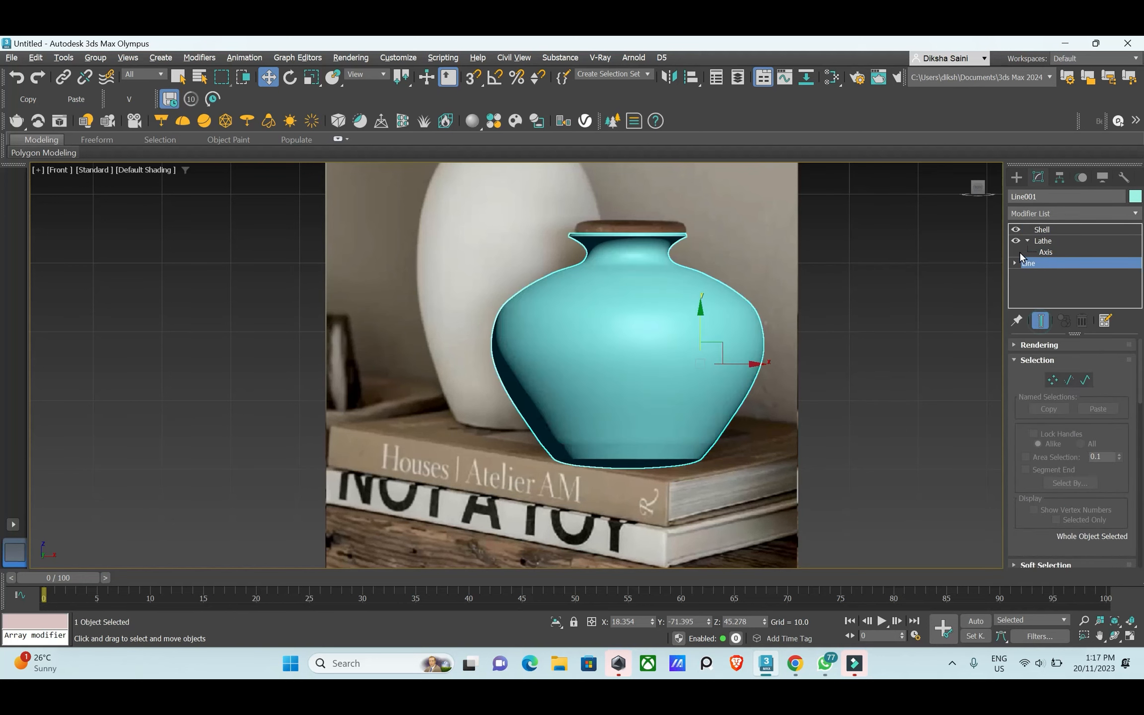
click(1014, 263)
click(1036, 274)
- Shift the profile's bottom end vertex along X to the vase's axis in the Perspective view to close the base
scroll(621, 444, up, 3)
drag(621, 443, 656, 490)
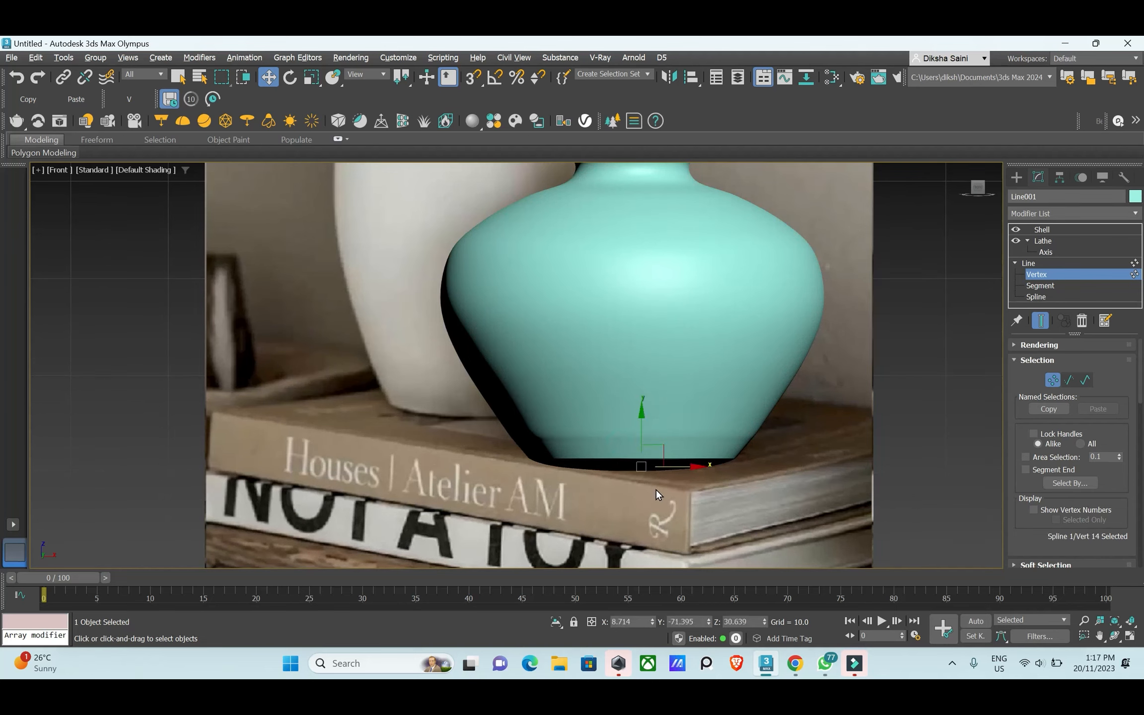
key(p)
alt+middle_drag(761, 426, 791, 304)
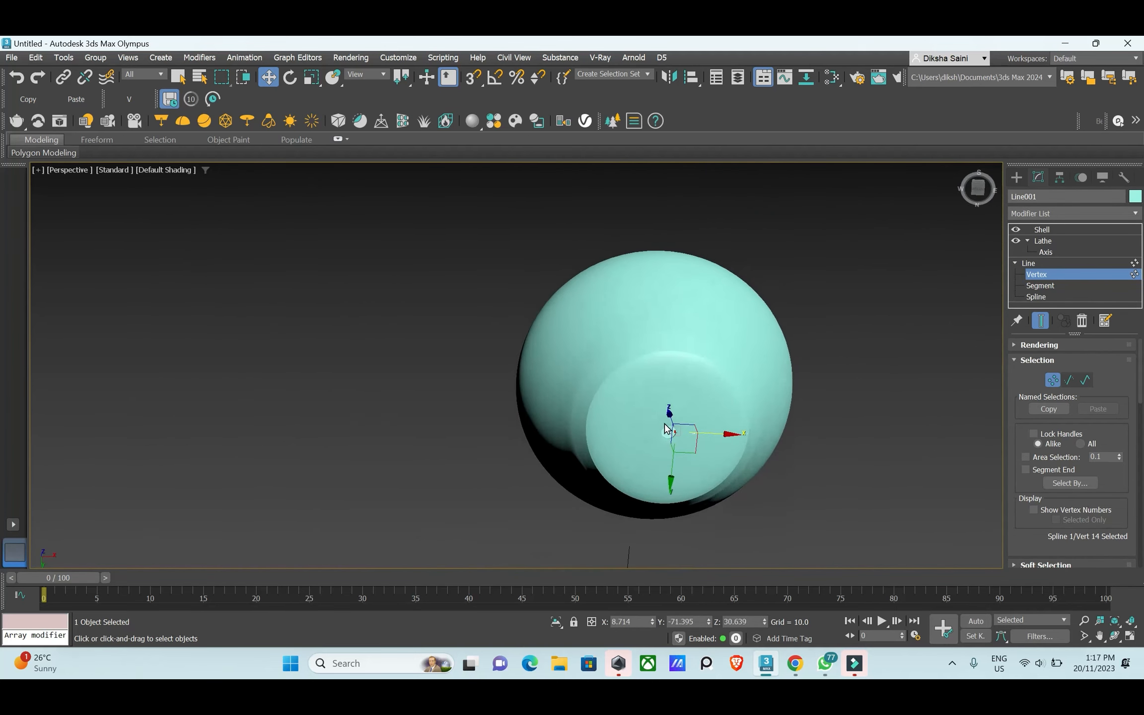
scroll(703, 436, up, 3)
drag(719, 426, 708, 426)
- Leave vertex editing, switch to the Front view and start the Line tool at the white vase
click(1016, 176)
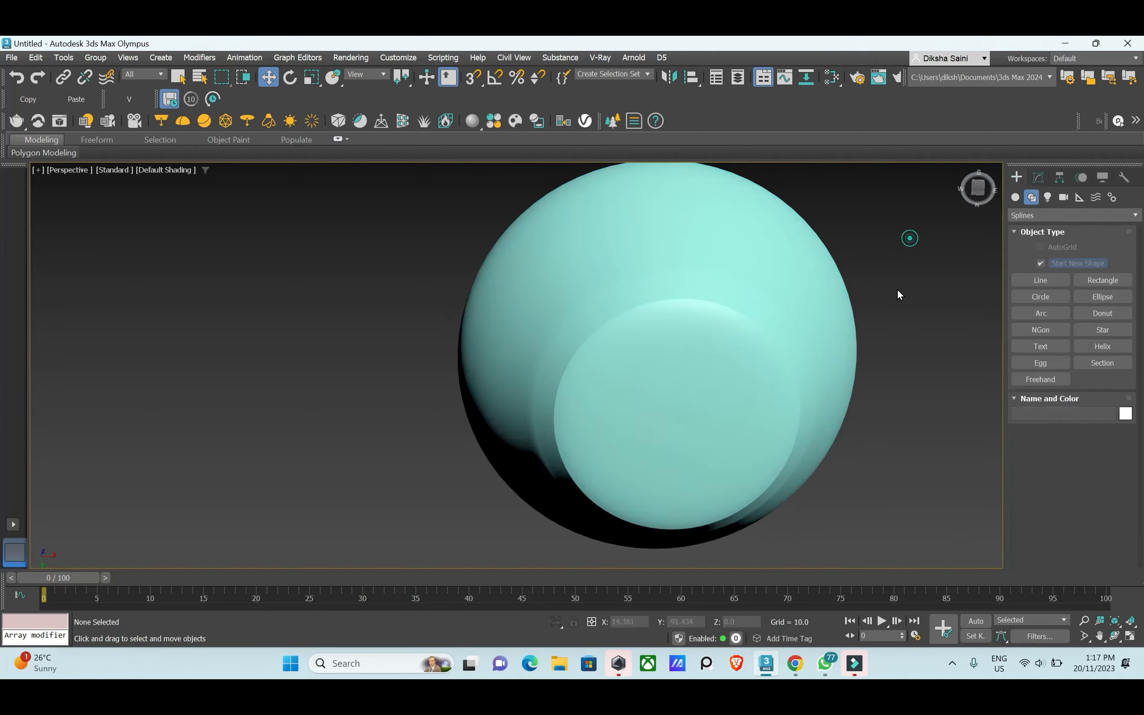
alt+middle_drag(896, 287, 815, 344)
scroll(794, 363, down, 4)
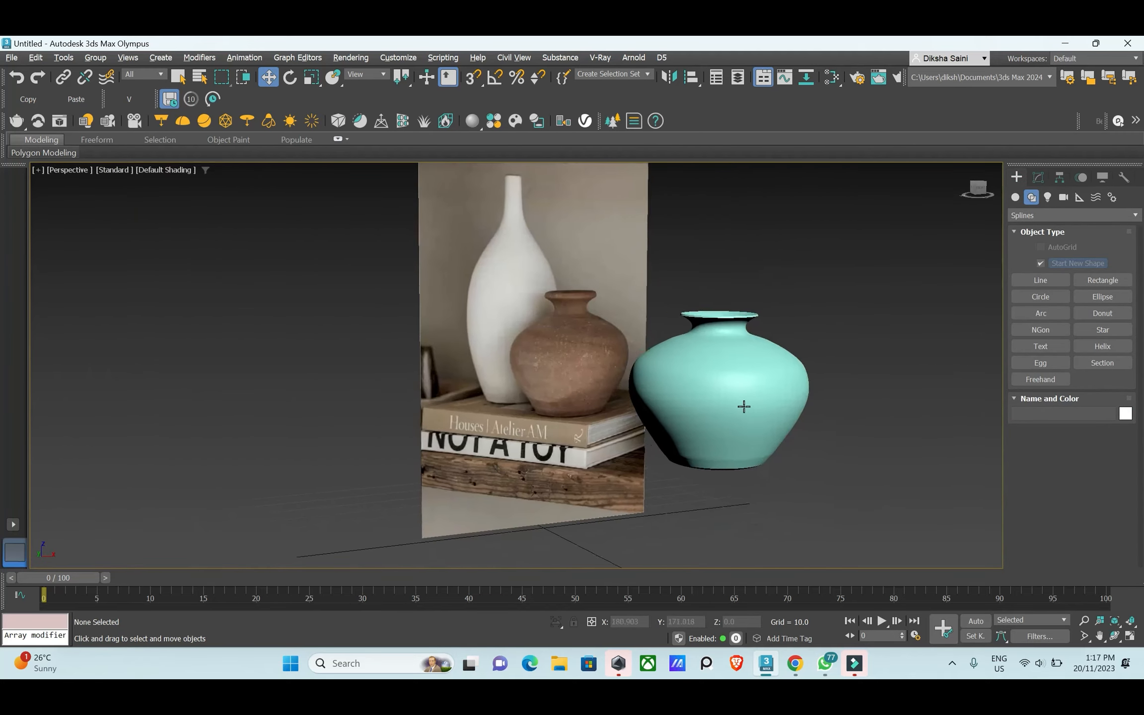
mouse_move(743, 406)
alt+middle_down()
mouse_move(751, 400)
mouse_move(738, 400)
alt+middle_up()
key(f)
scroll(621, 367, up, 3)
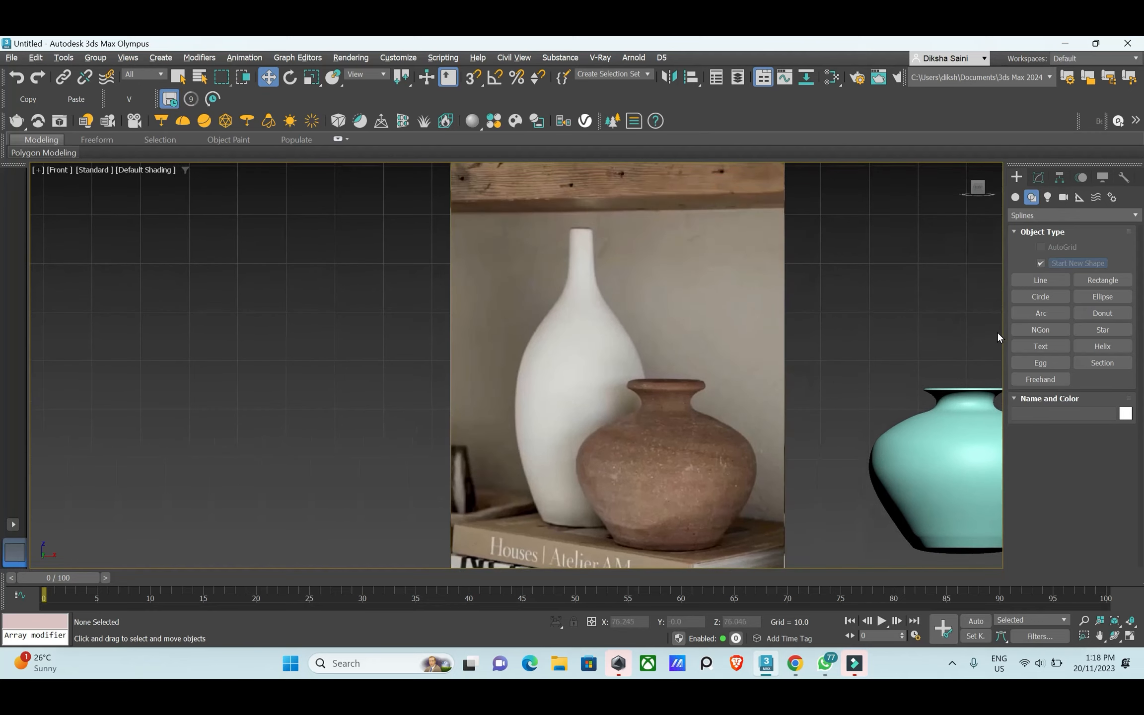
click(1041, 280)
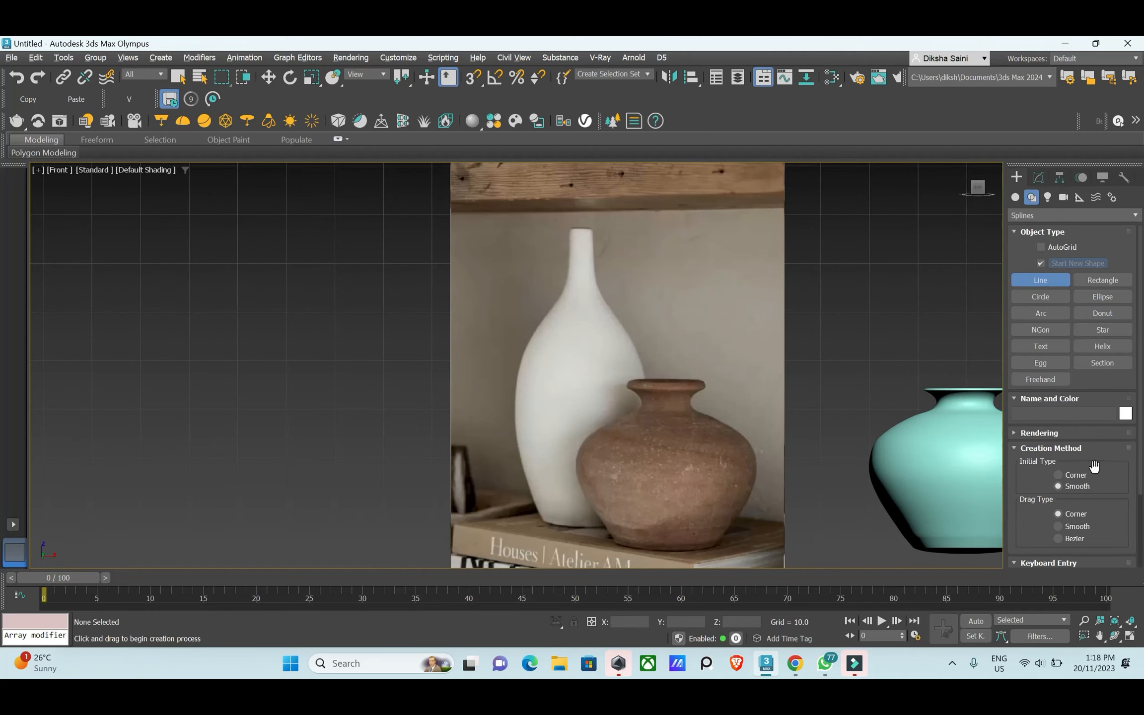
scroll(1097, 469, down, 2)
scroll(594, 233, up, 2)
click(593, 229)
click(606, 190)
click(607, 222)
click(620, 251)
click(646, 286)
click(665, 318)
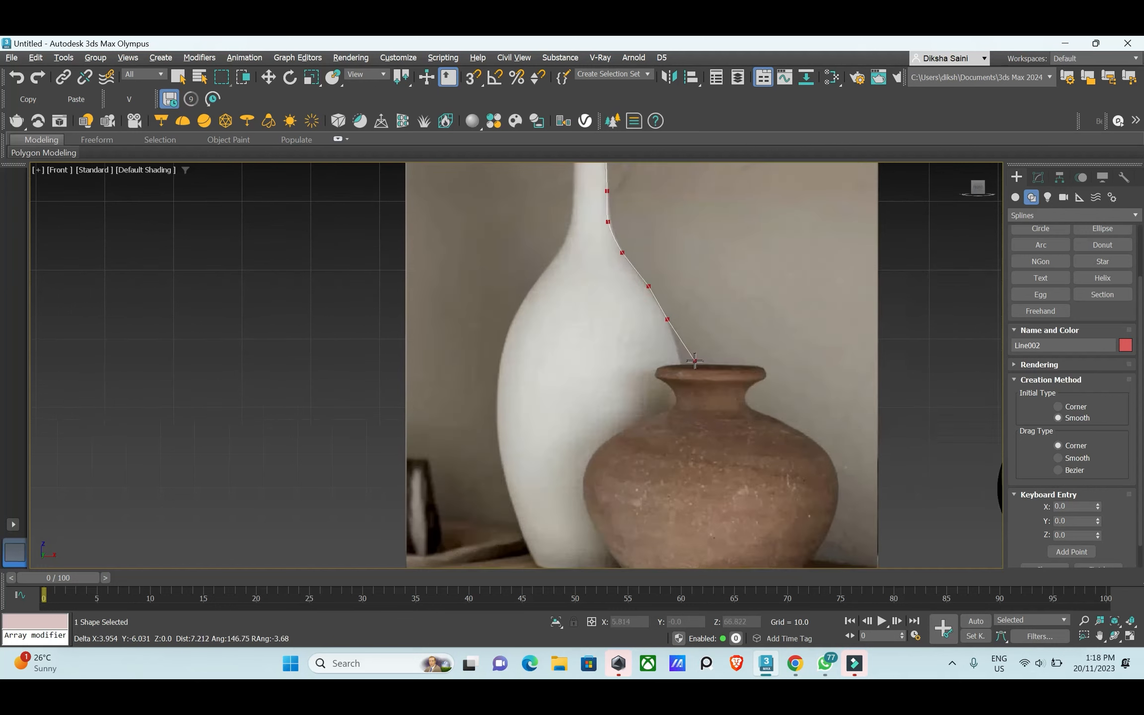
scroll(718, 437, down, 3)
right_click(636, 348)
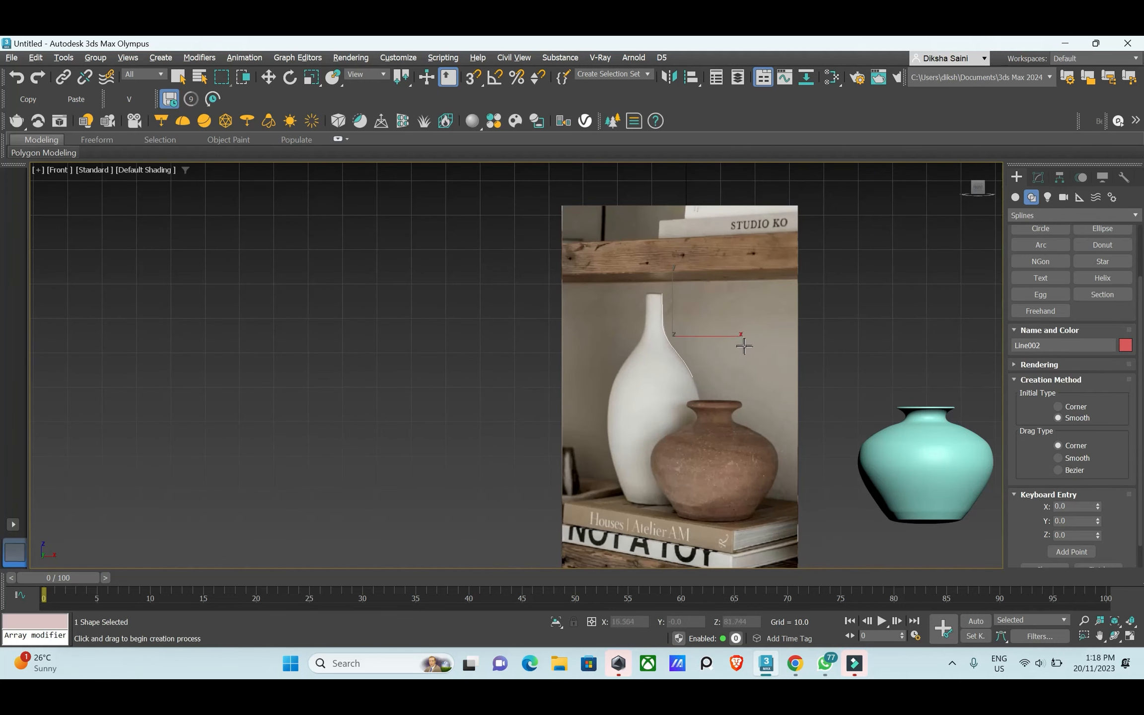
- Start a spline at the rim of the white vase and trace its neck and shoulder along the left outline
scroll(727, 327, up, 5)
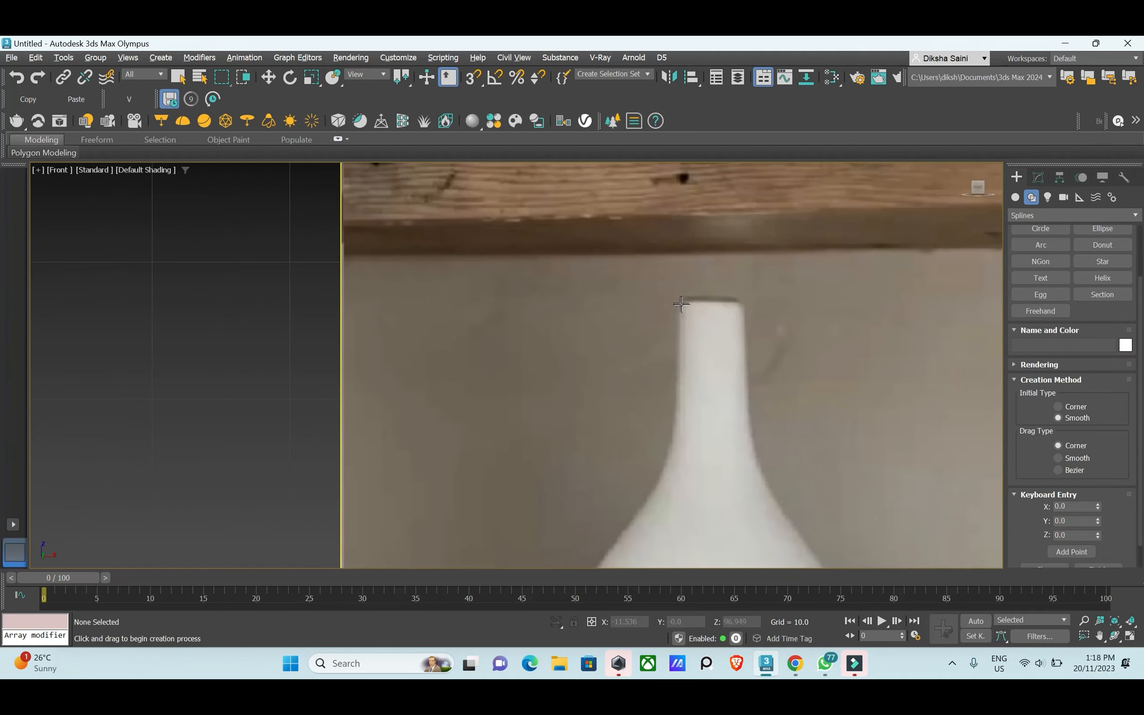
click(681, 304)
click(678, 381)
click(672, 430)
click(662, 472)
click(636, 517)
middle_drag(695, 492, 730, 273)
scroll(731, 273, up, 2)
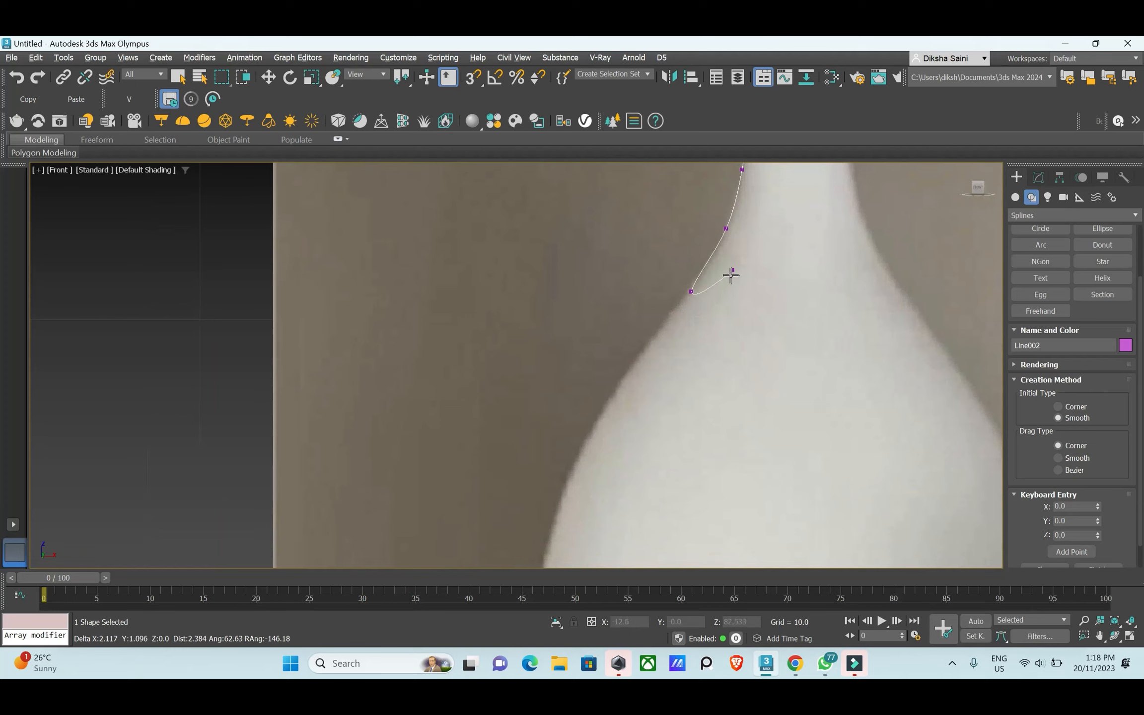
click(658, 335)
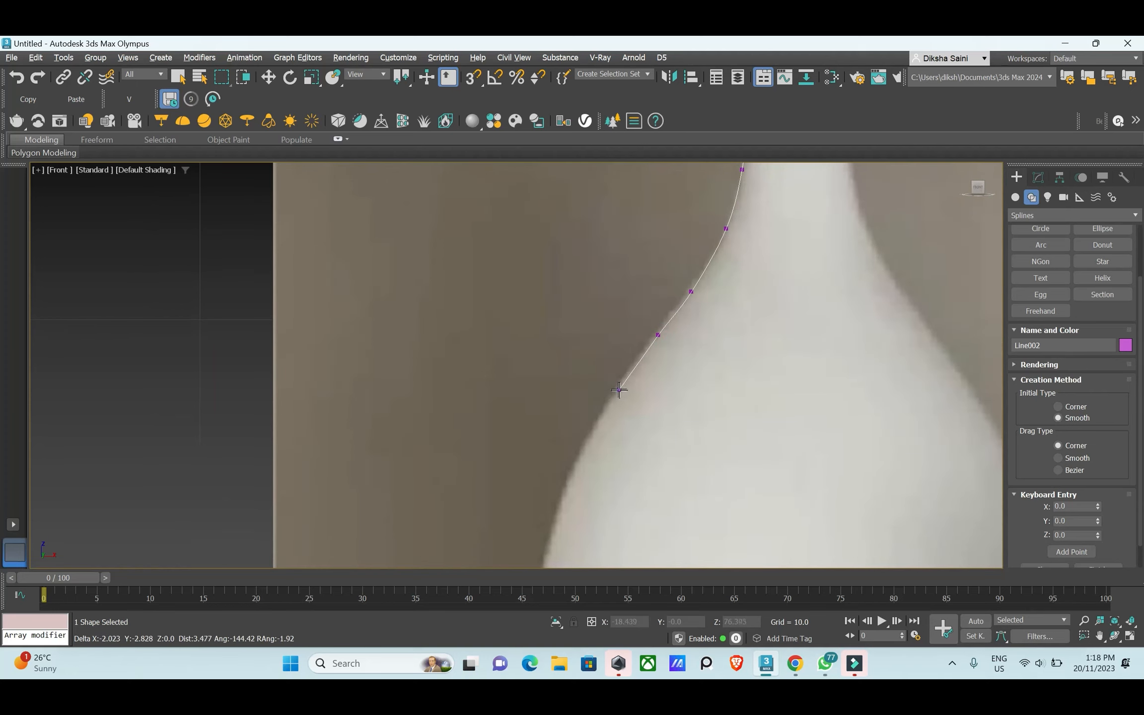
click(585, 452)
- Continue the spline down the widest part of the white vase's left outline
middle_drag(678, 493, 714, 215)
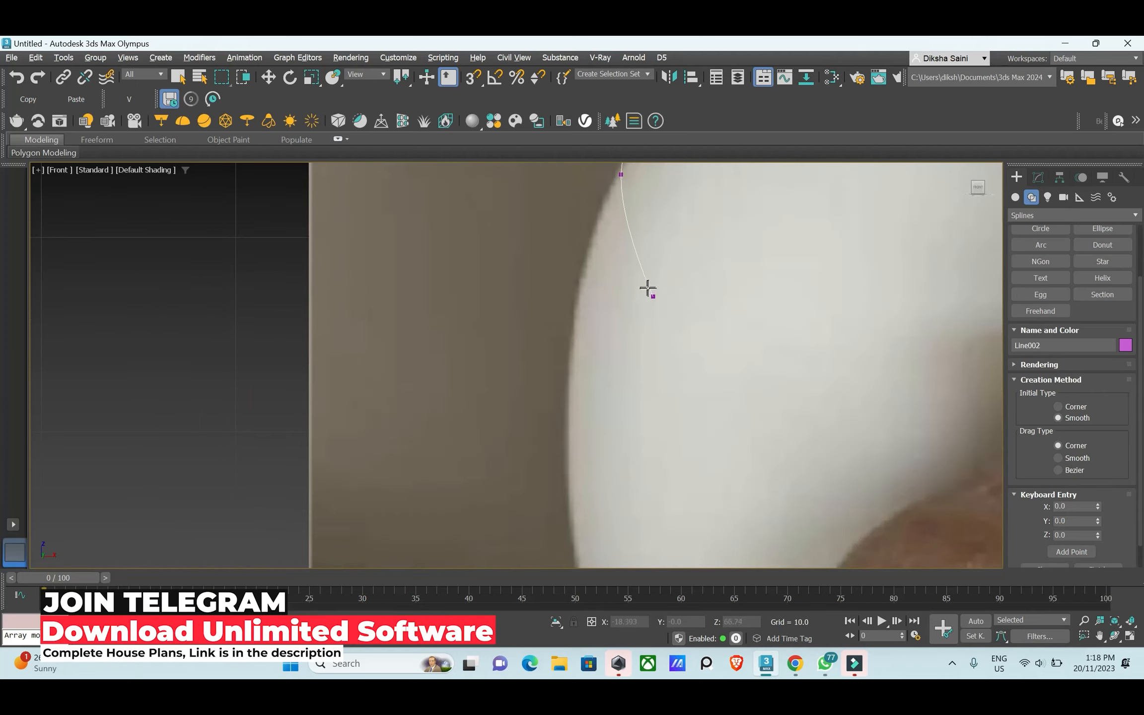
click(595, 240)
click(576, 304)
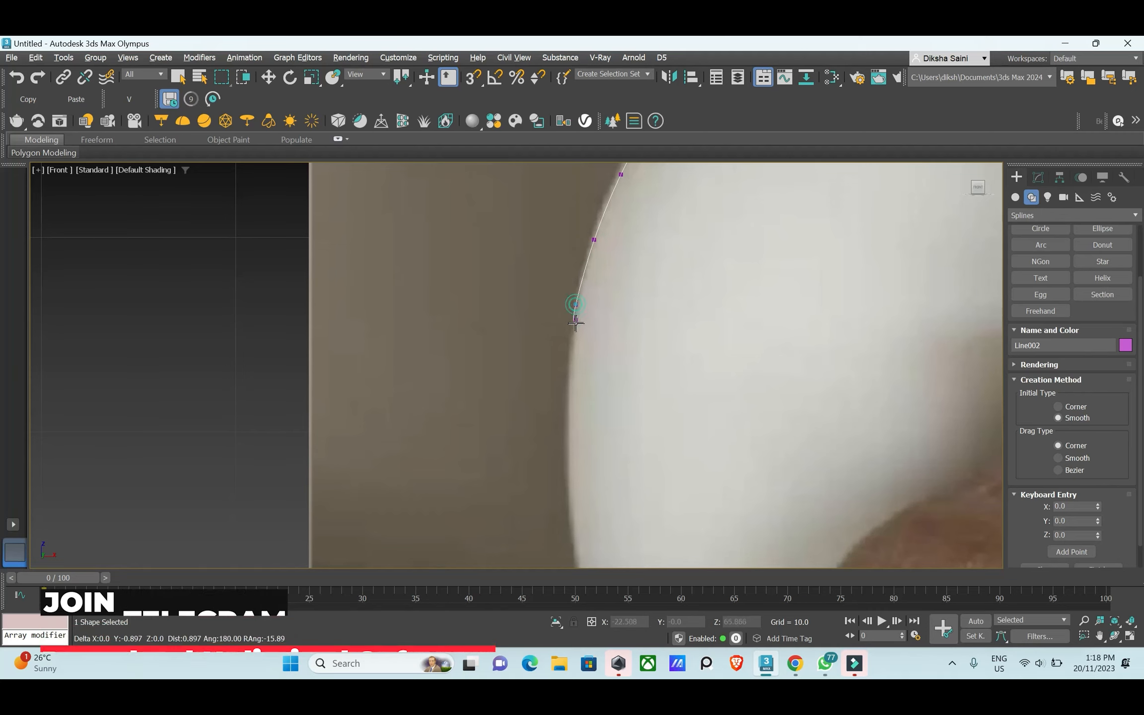
click(573, 361)
click(567, 452)
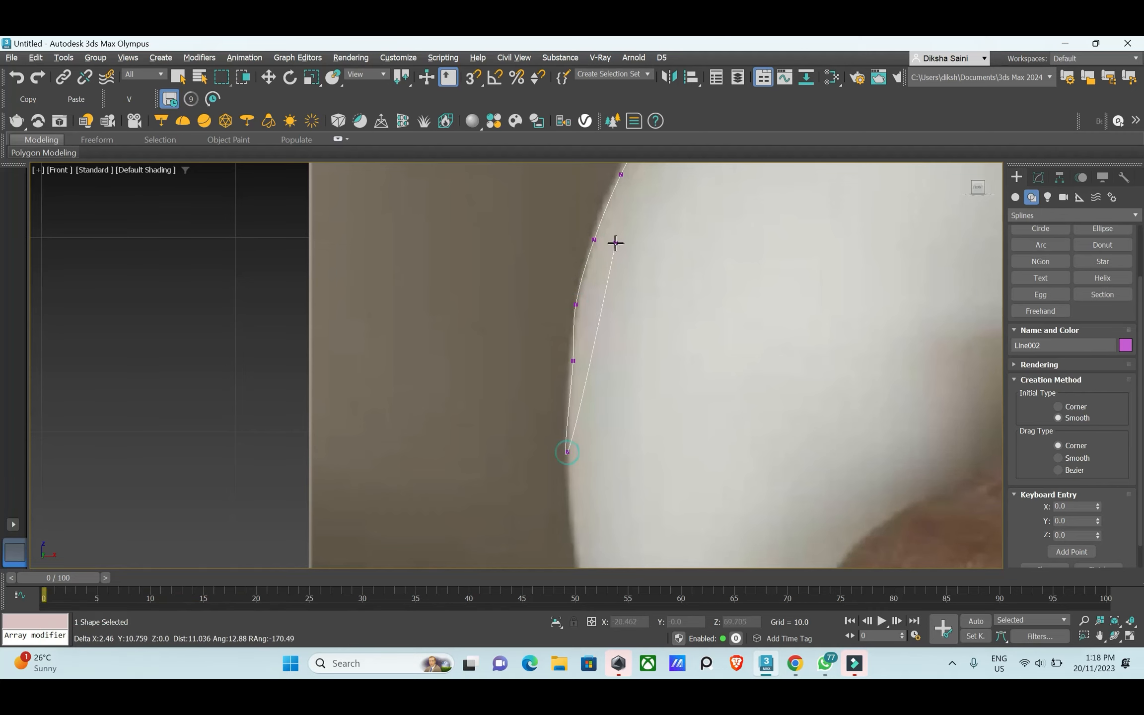
scroll(613, 240, down, 2)
click(586, 437)
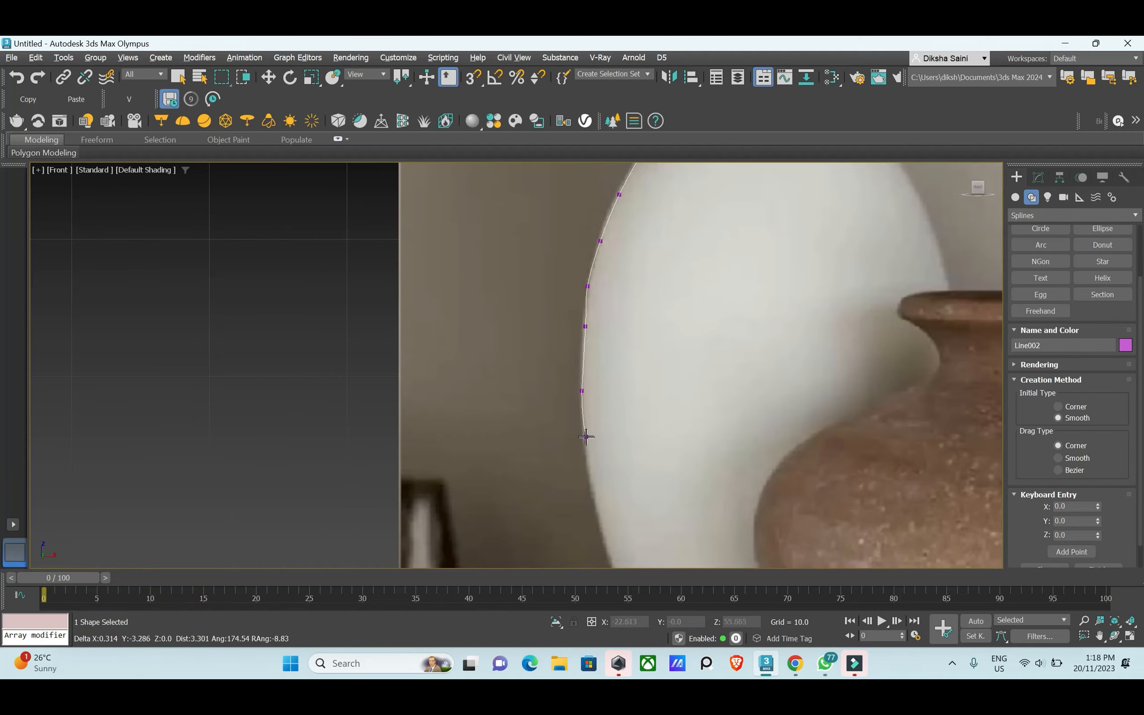
click(591, 494)
- Trace the white vase's tapering lower side down and around the bottom corner
scroll(605, 447, down, 3)
scroll(608, 444, up, 3)
click(574, 405)
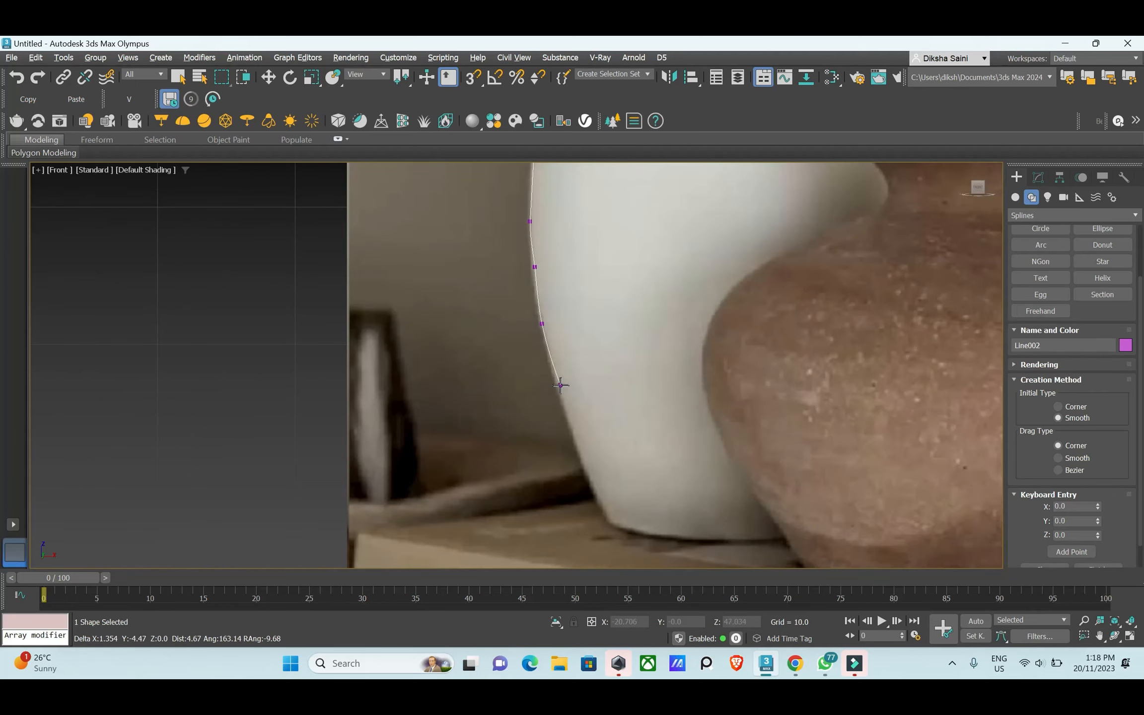
click(592, 487)
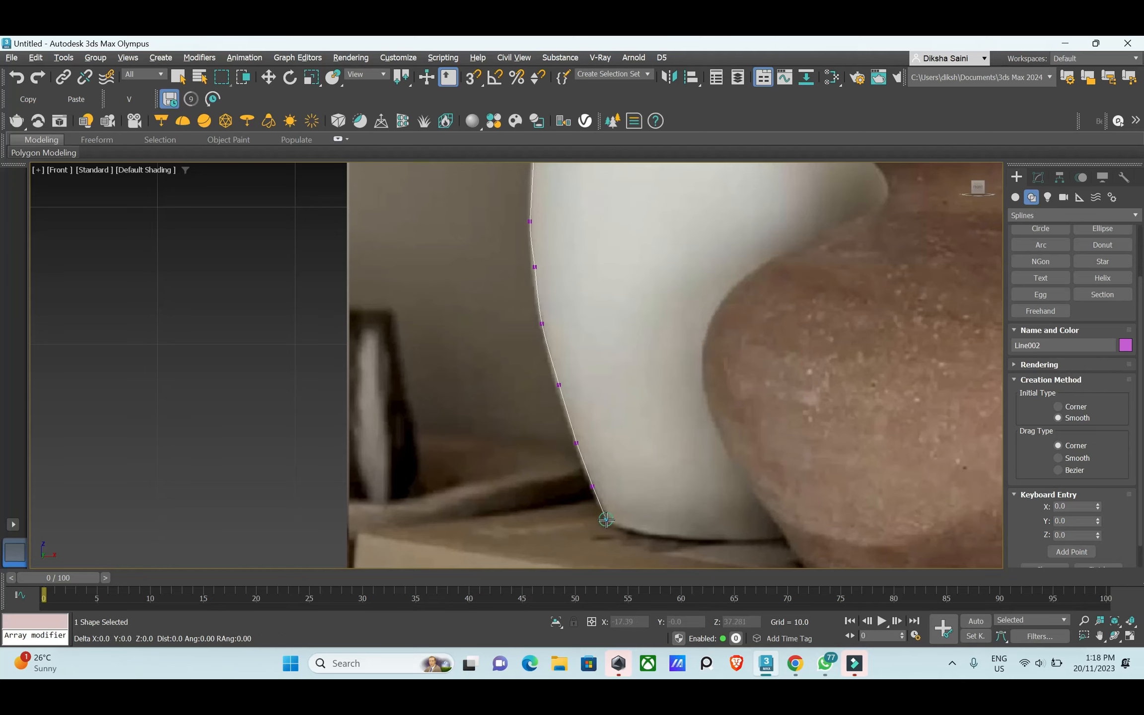
scroll(606, 519, up, 3)
click(618, 524)
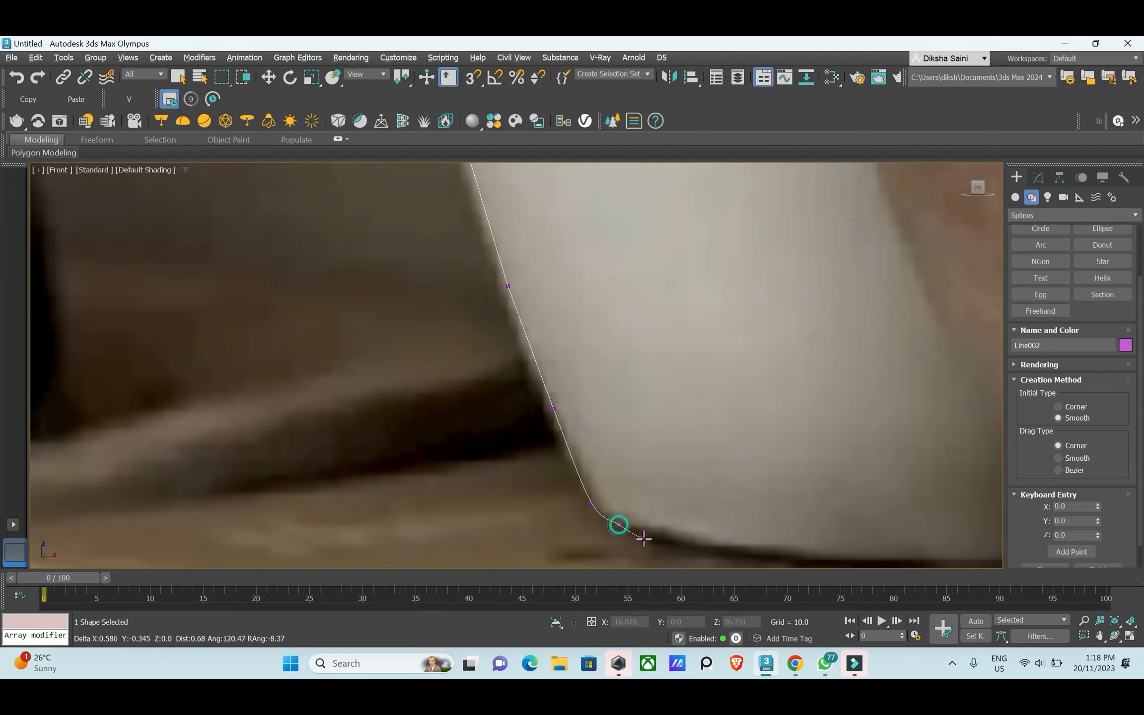
- Trace the white vase's base toward its centre and finish the spline as an open profile
click(661, 536)
click(736, 549)
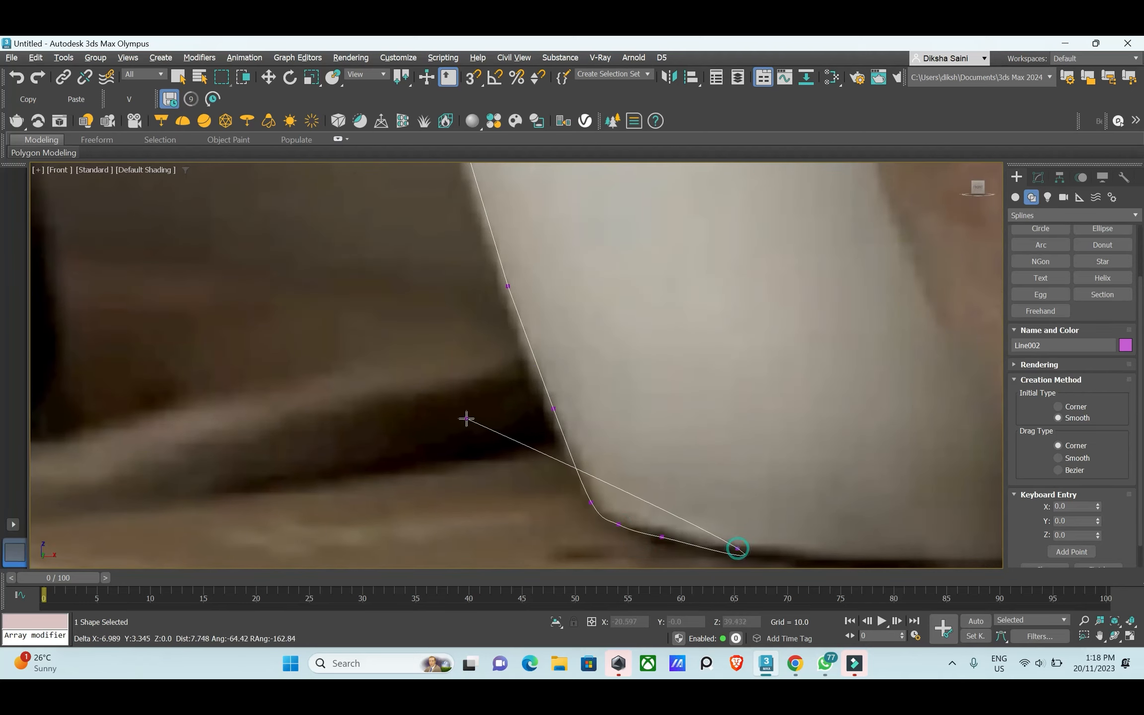
middle_drag(465, 416, 370, 380)
click(710, 518)
click(789, 523)
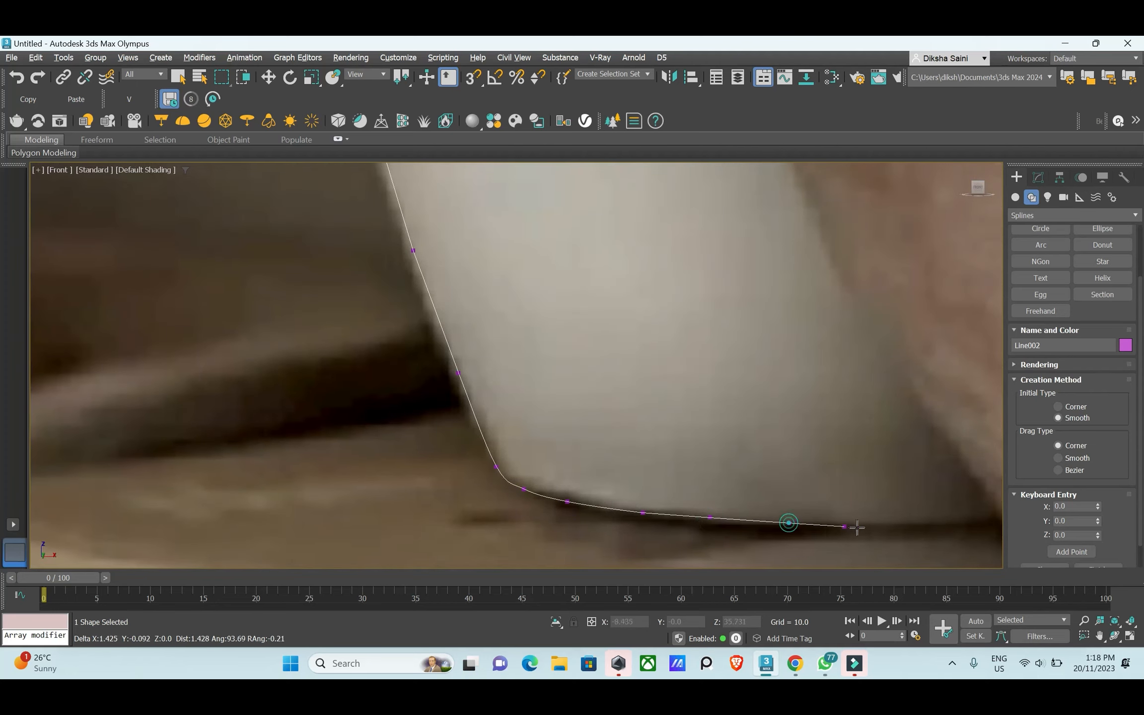
click(880, 524)
right_click(921, 523)
scroll(921, 522, down, 6)
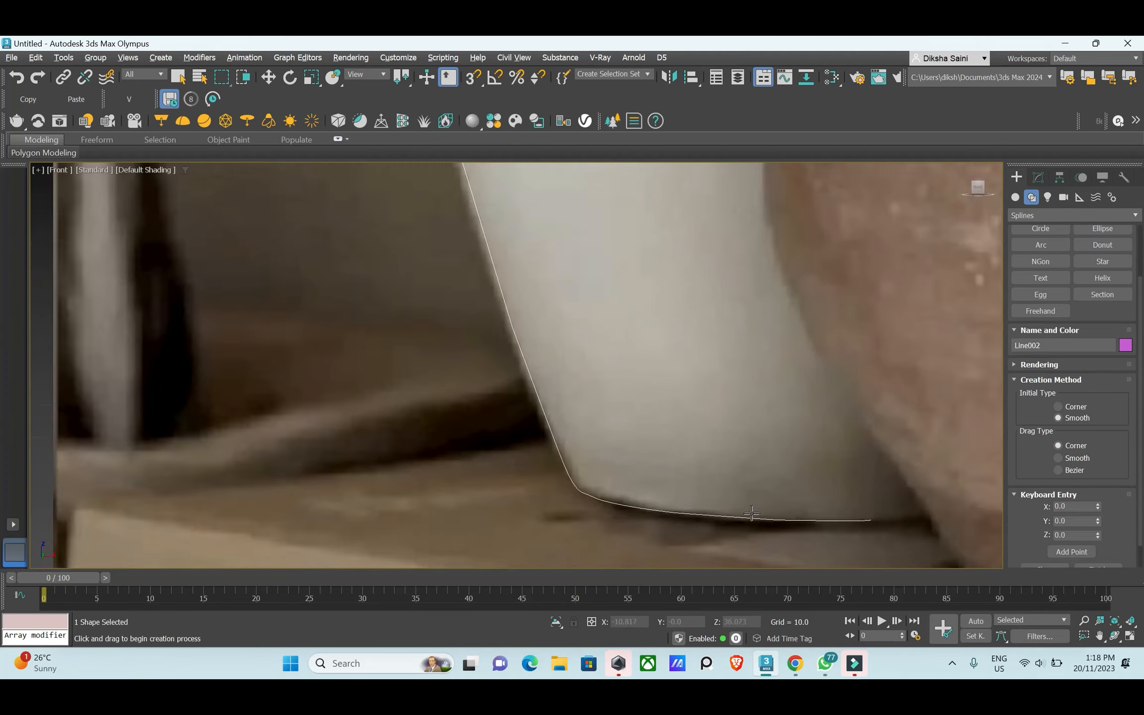
- Reposition the vertex just below the widest point of the white vase's profile to smooth the curve along the reference outline
scroll(738, 435, up, 3)
scroll(738, 435, up, 3)
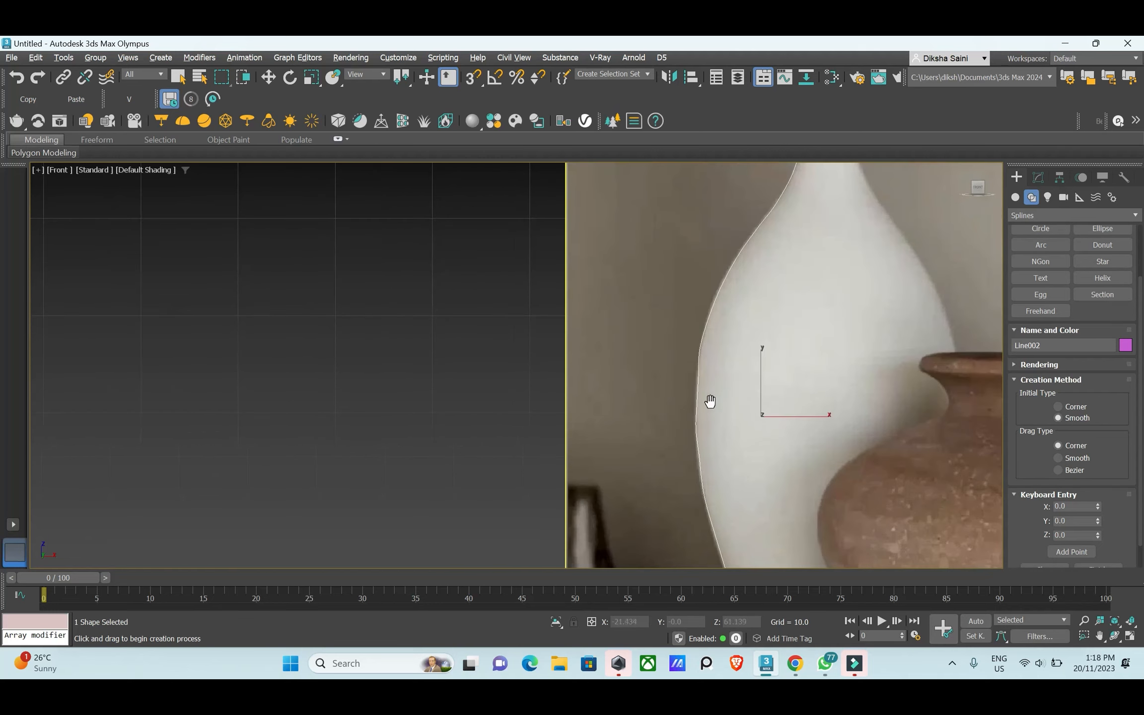
click(1039, 177)
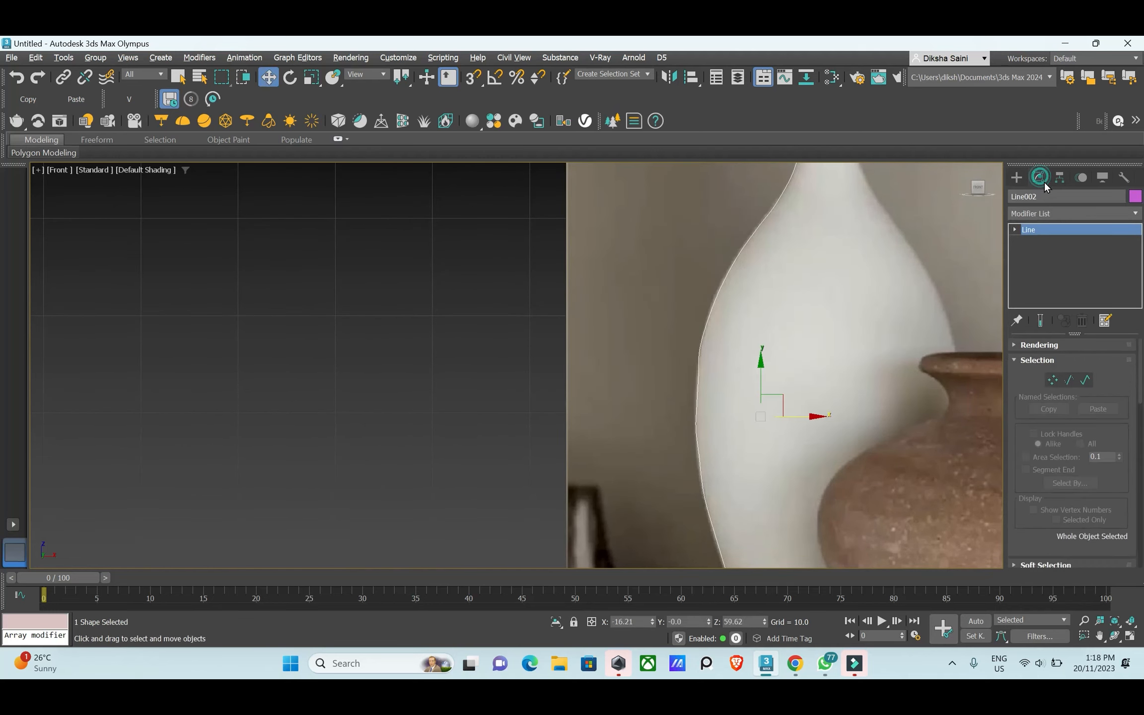
click(1015, 229)
click(1036, 241)
scroll(725, 447, up, 5)
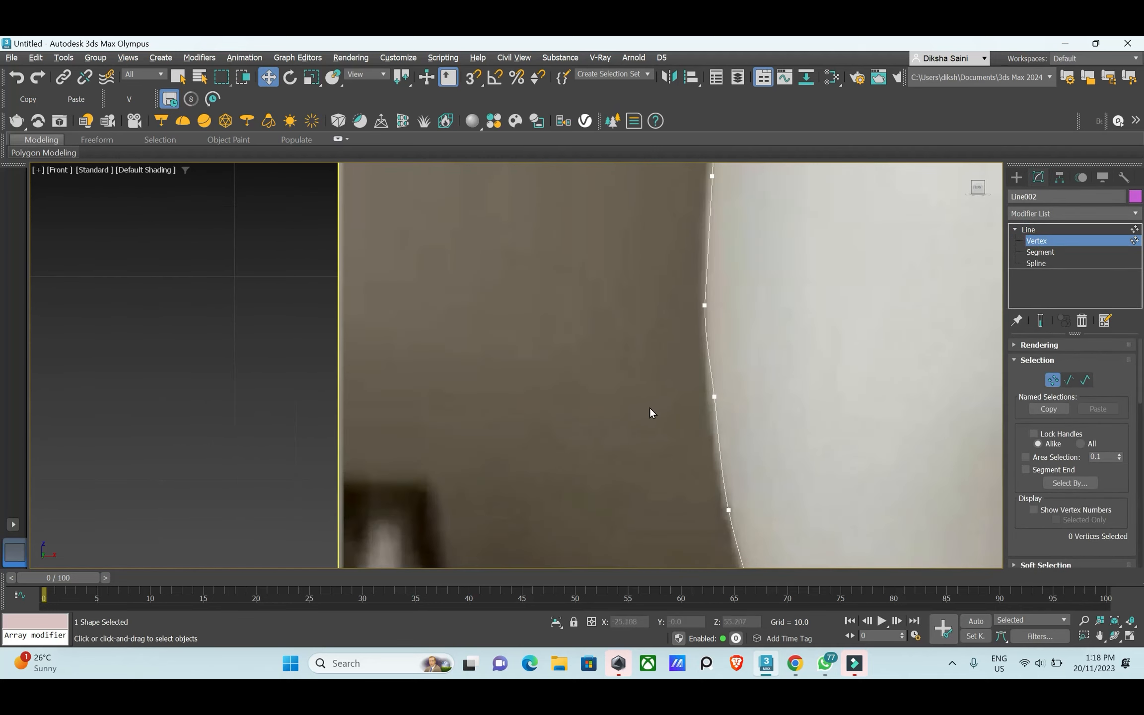
drag(661, 388, 752, 397)
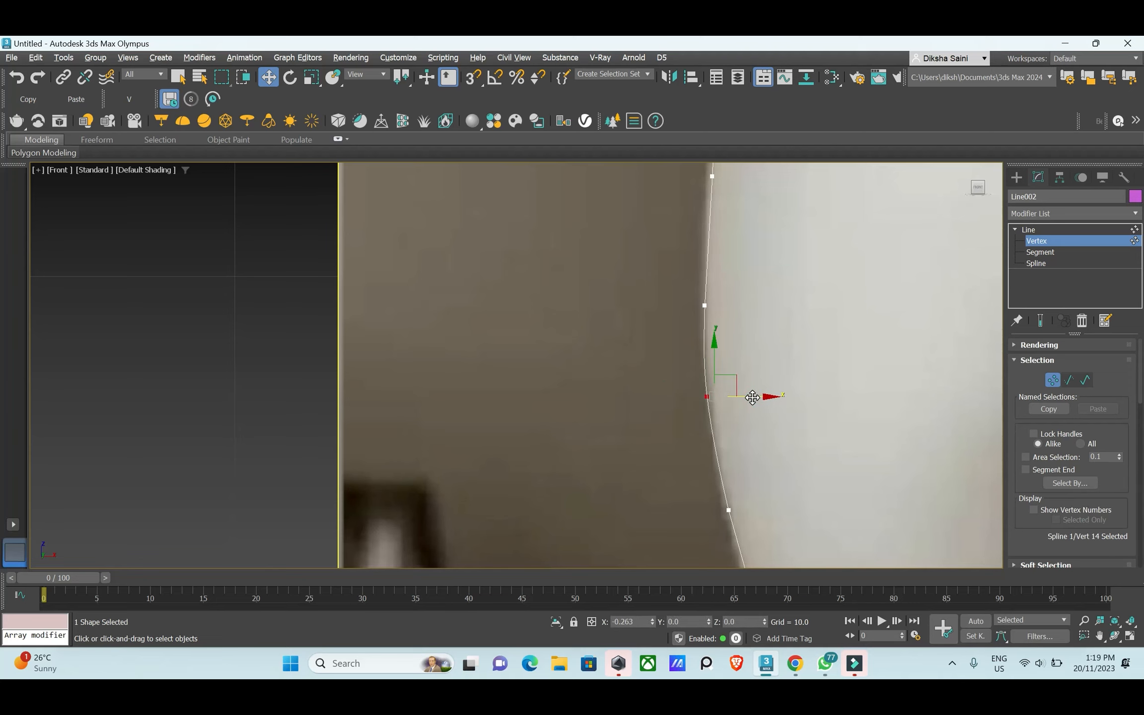
drag(706, 364, 706, 378)
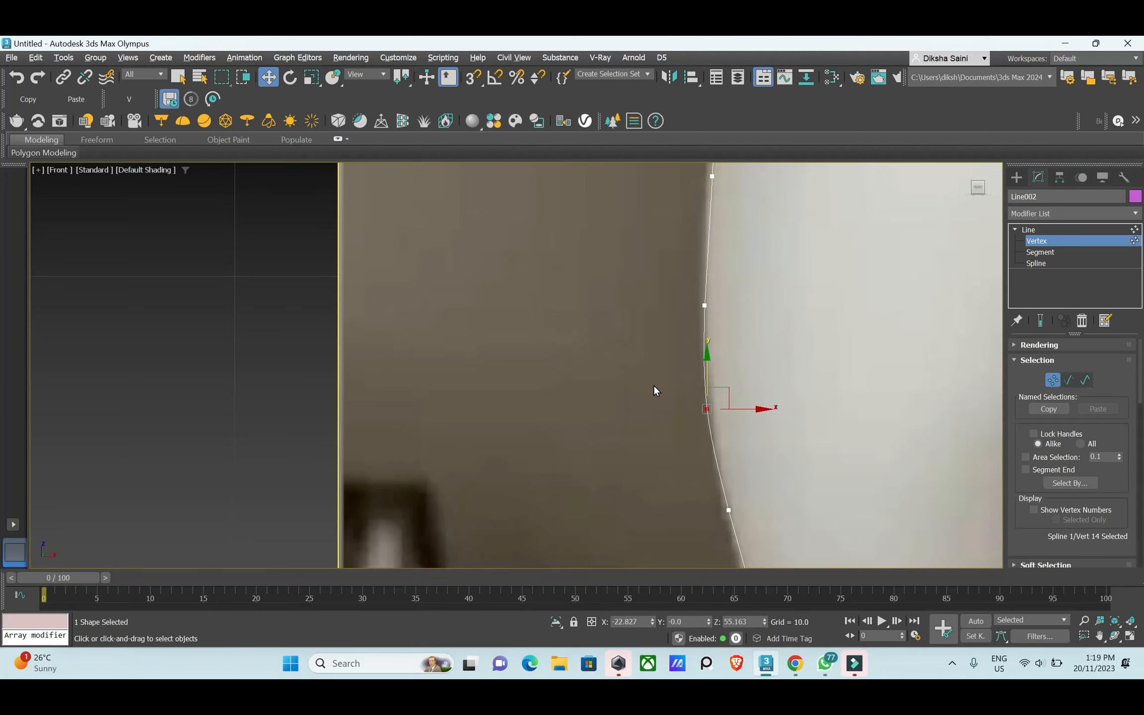
- Apply a Lathe modifier to the white vase's profile spline
scroll(653, 385, down, 5)
click(1070, 213)
key(l)
click(1036, 518)
scroll(654, 374, down, 3)
- Move the Lathe axis along X to the white vase's centre line, and switch to the Perspective view
click(1027, 229)
click(1045, 241)
drag(656, 399, 720, 402)
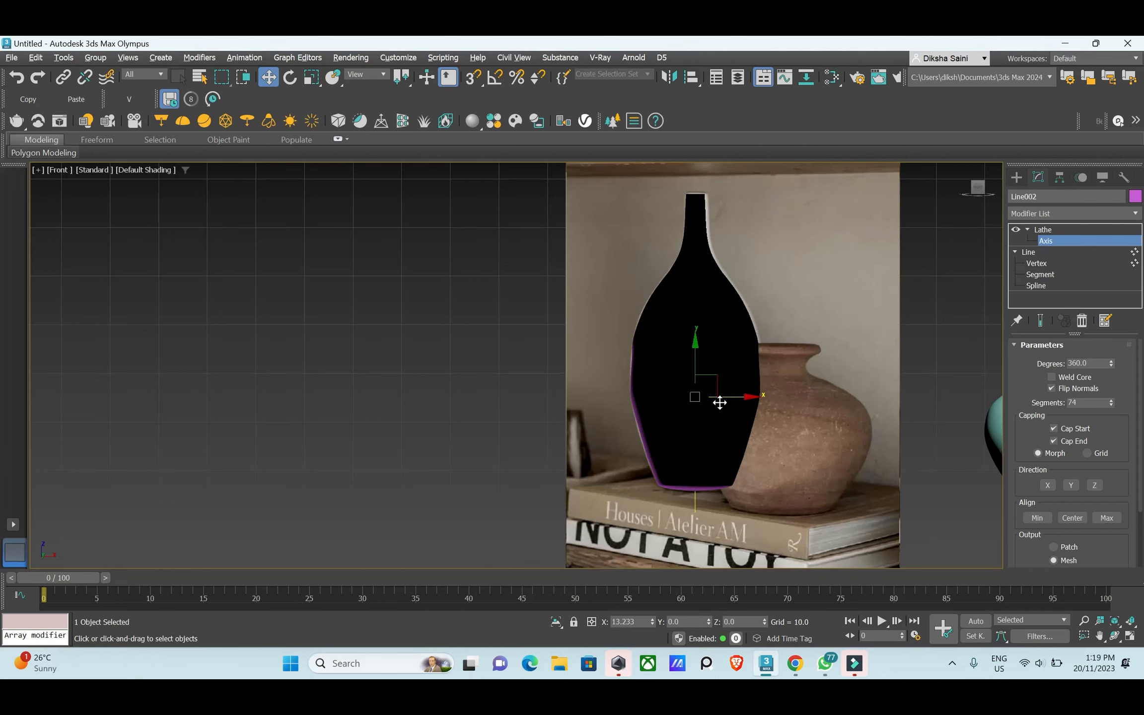
key(alt+w)
key(alt+w)
alt+middle_drag(719, 388, 592, 426)
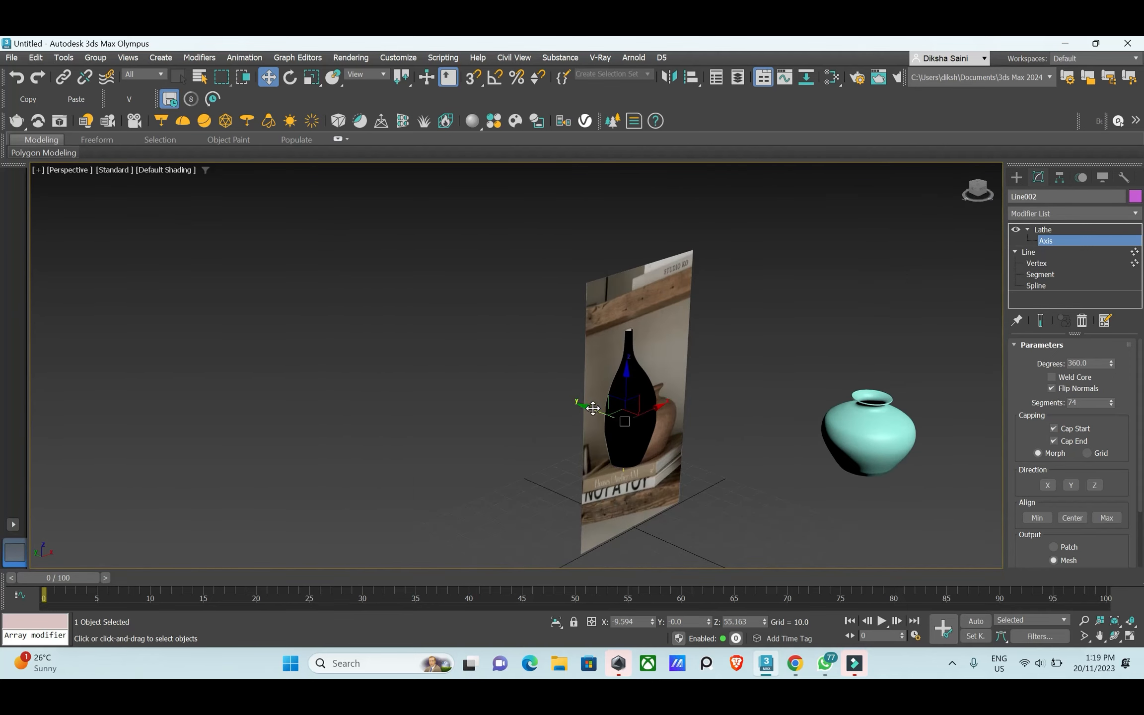
- Undo the last Lathe axis move, move the white vase along Y in front of the reference plane, and disable Flip Normals
drag(593, 408, 654, 436)
key(ctrl+z)
click(1041, 228)
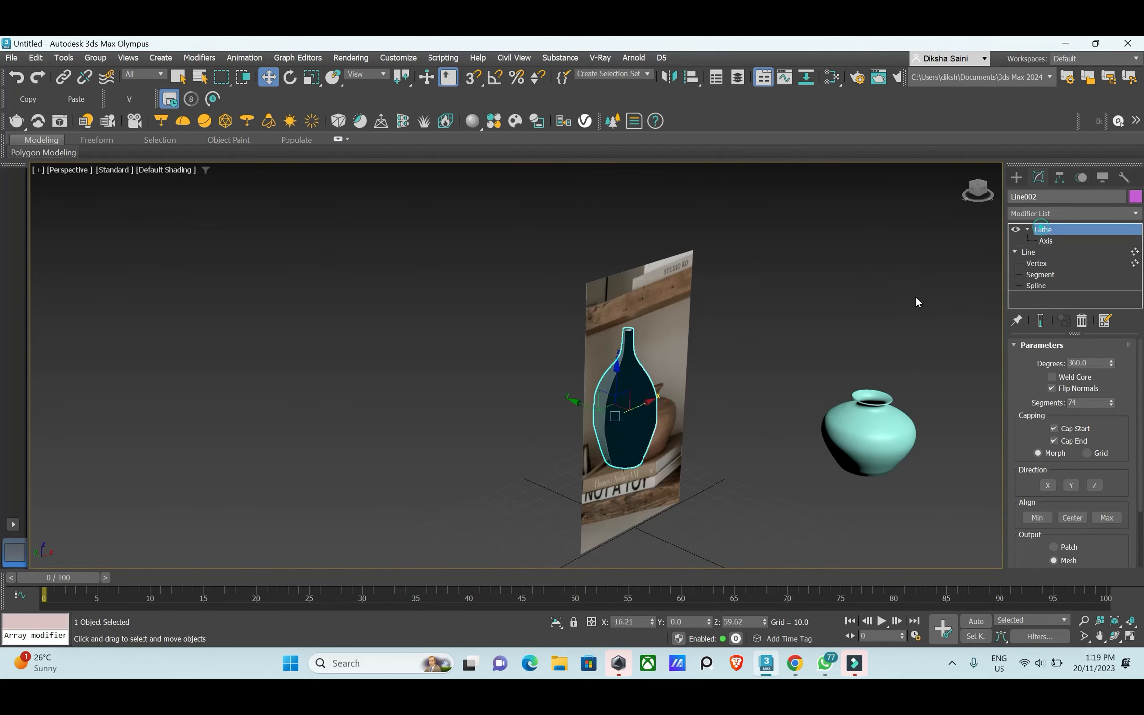
drag(578, 411, 720, 460)
alt+middle_drag(720, 459, 722, 369)
click(1051, 389)
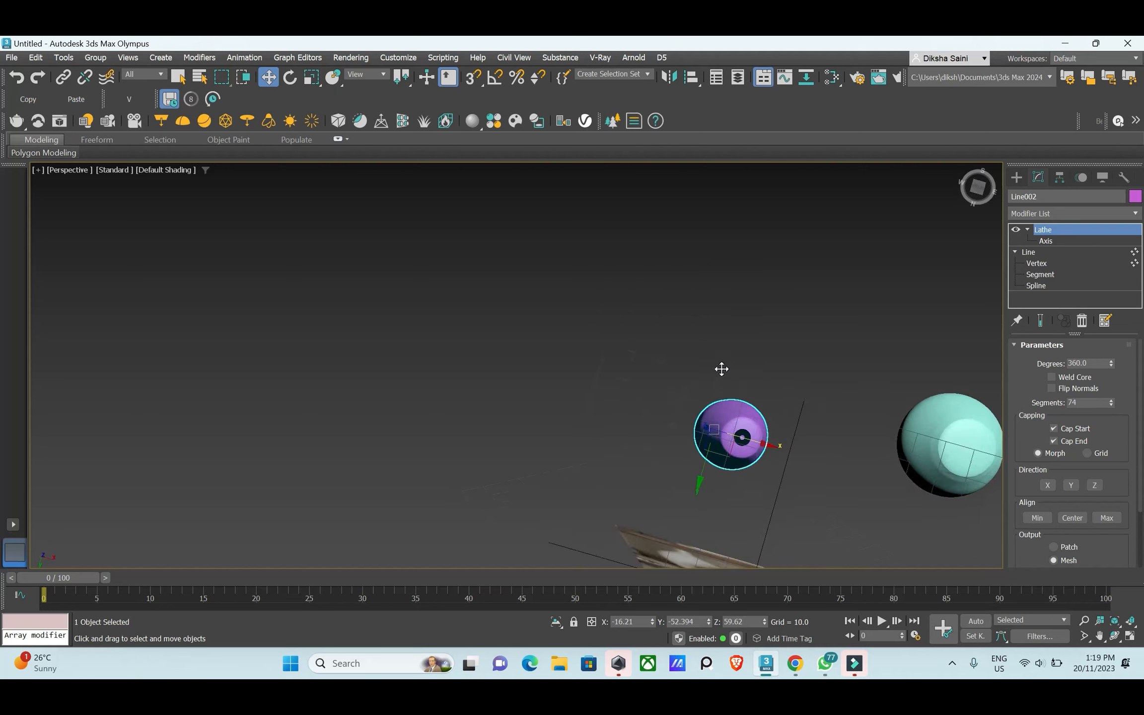
- Shift the Lathe axis about 2.3 units along X to close the hole in the white vase's base
scroll(749, 474, up, 7)
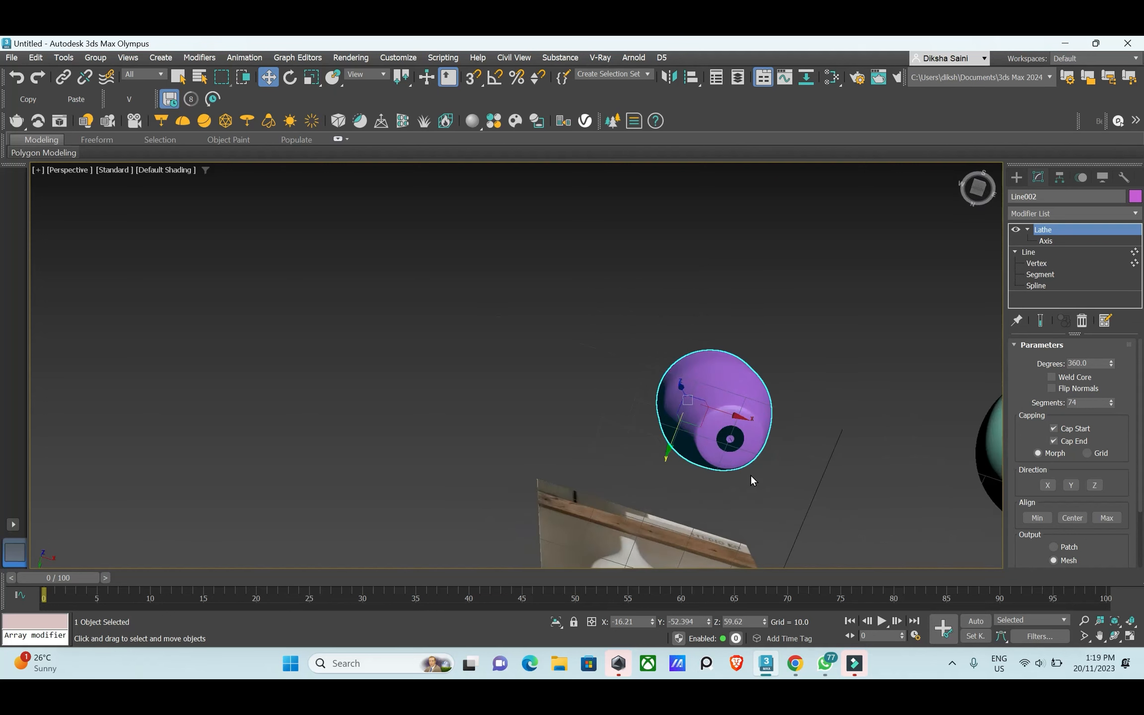
click(1045, 243)
alt+middle_drag(702, 423, 693, 435)
drag(709, 351, 730, 359)
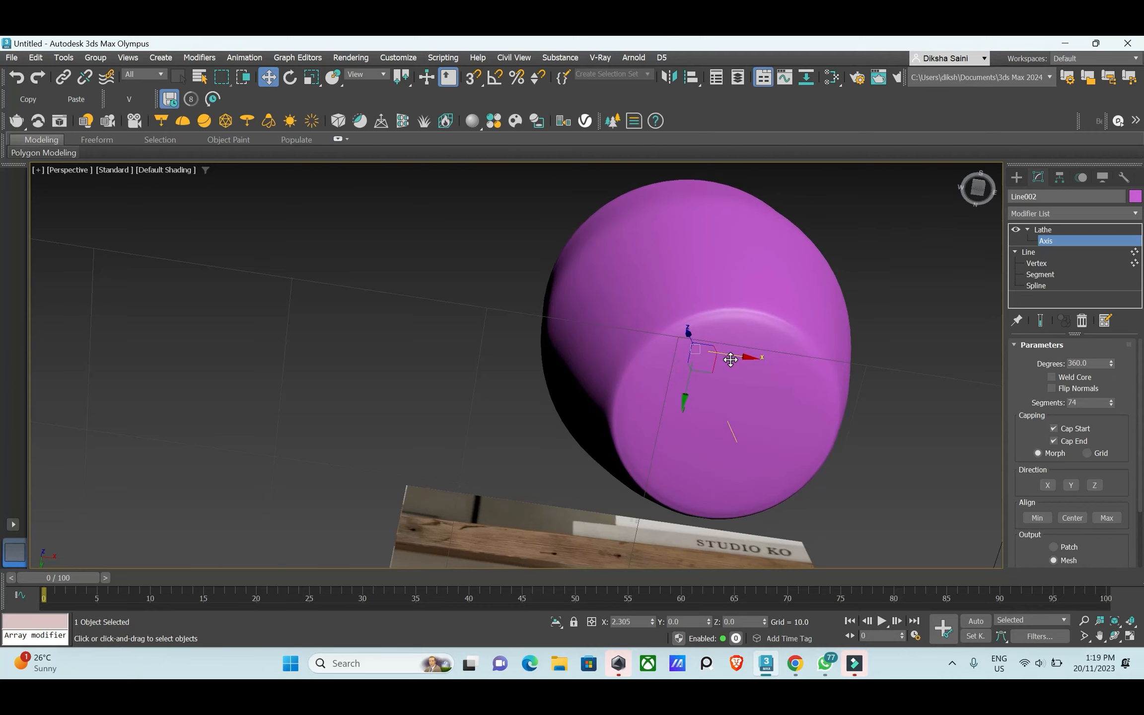
alt+middle_drag(730, 359, 726, 384)
scroll(759, 417, down, 7)
- In the Front view, show the end result and move the two vertices around the profile's widest point outward to smooth the vase's body
key(alt+w)
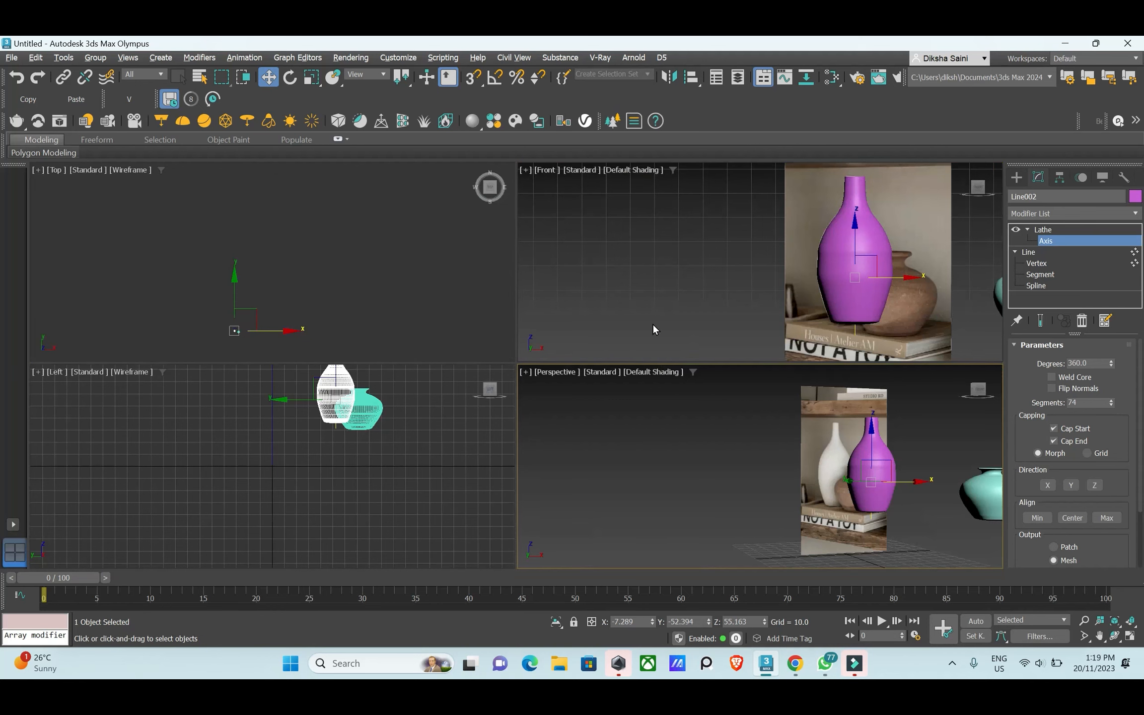
click(652, 323)
key(alt+w)
scroll(670, 358, up, 2)
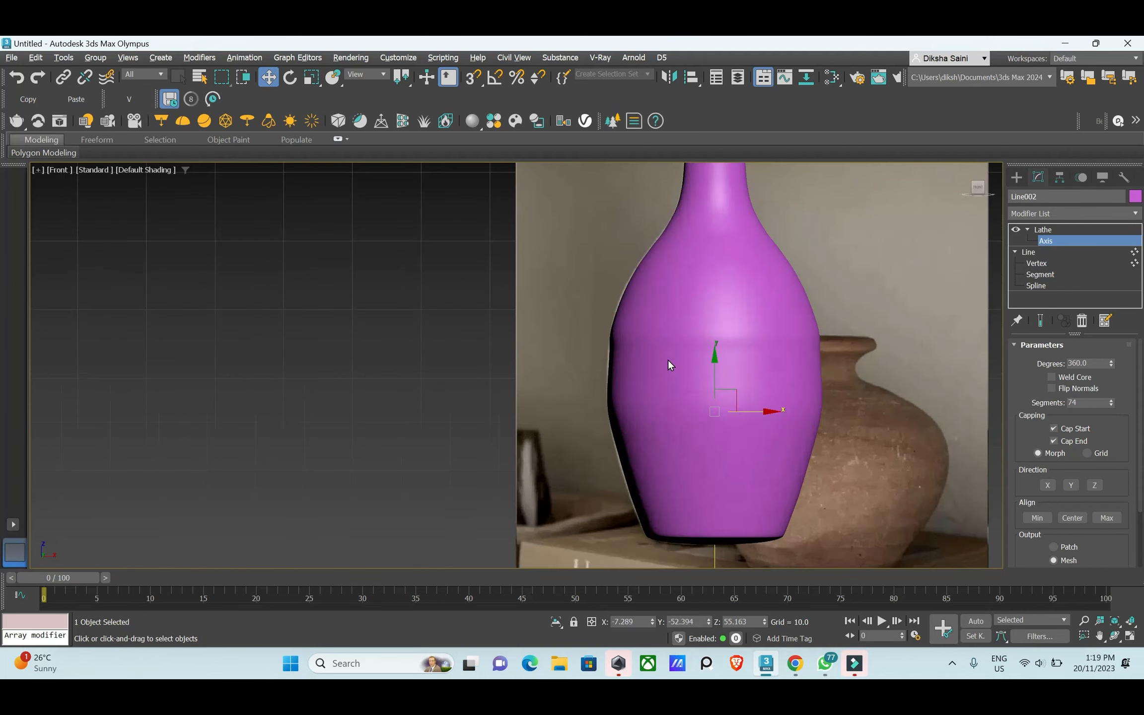
click(1035, 263)
click(607, 385)
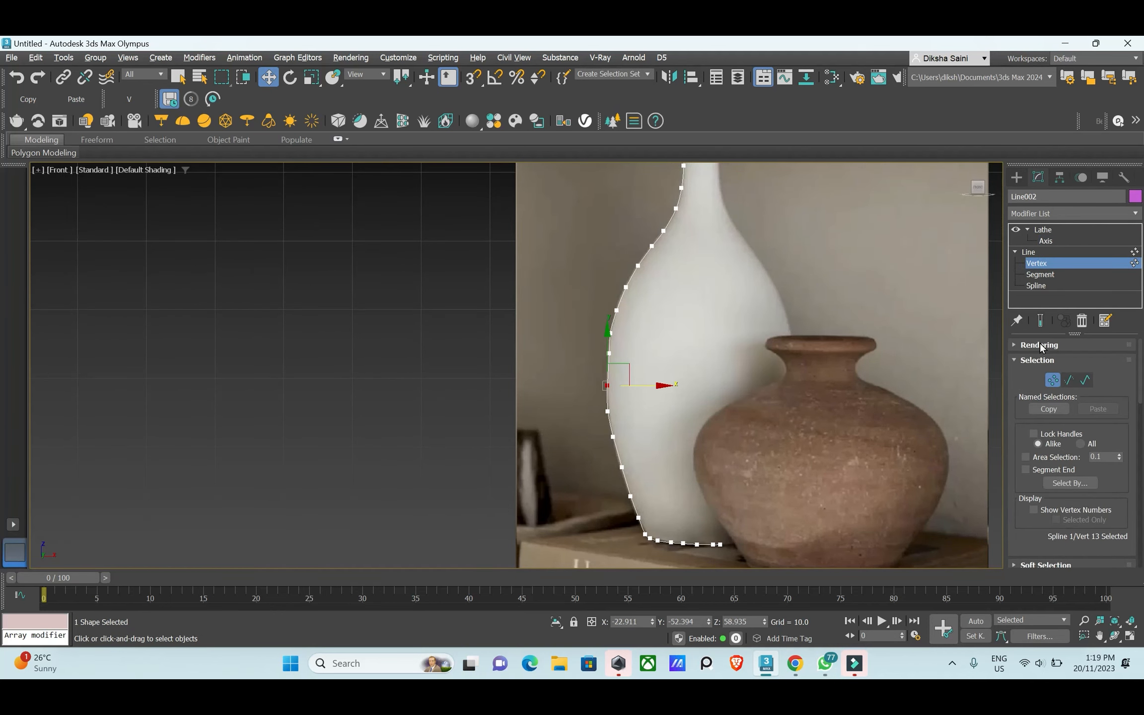
click(1040, 320)
scroll(613, 385, up, 2)
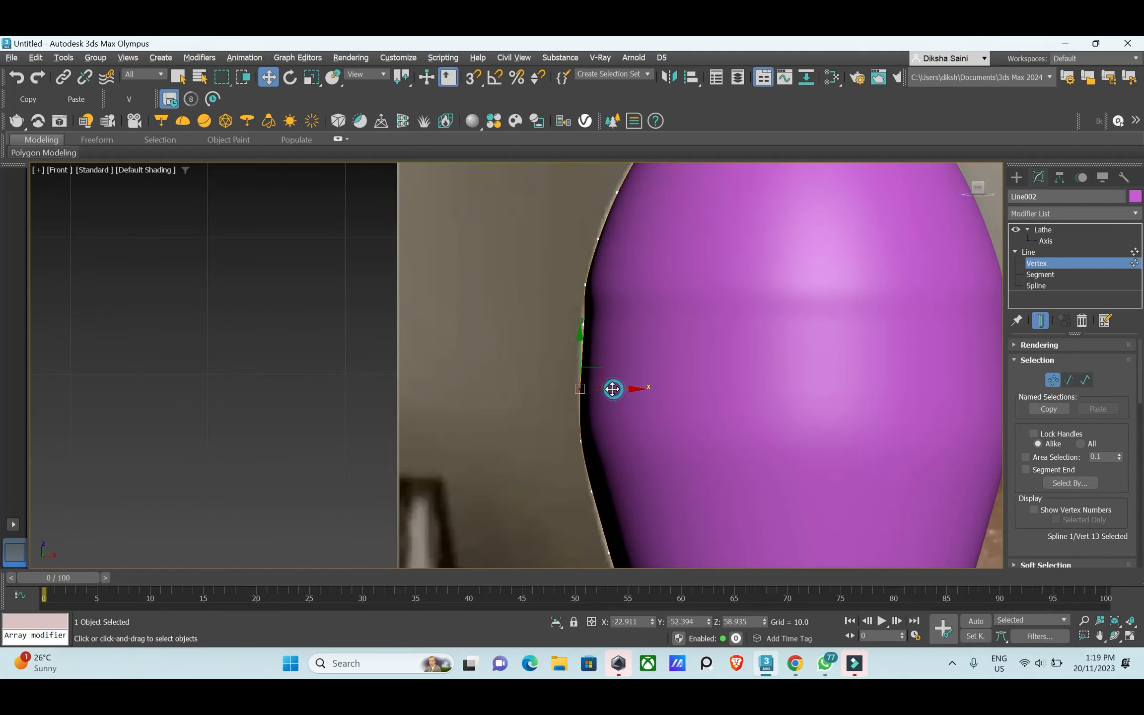
drag(612, 389, 609, 388)
click(584, 324)
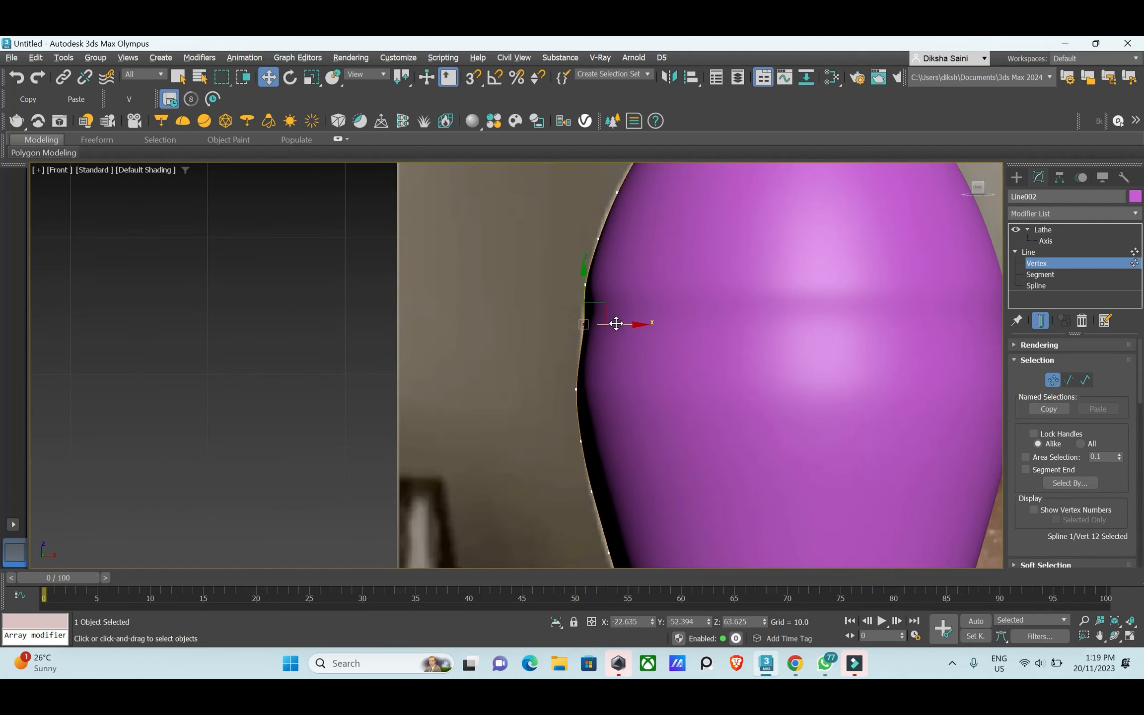
mouse_move(615, 324)
mouse_down()
mouse_move(580, 299)
mouse_move(606, 330)
mouse_up()
scroll(597, 335, down, 3)
- Return to the Lathe level and add a Shell modifier to the white vase in the Perspective view
key(alt+w)
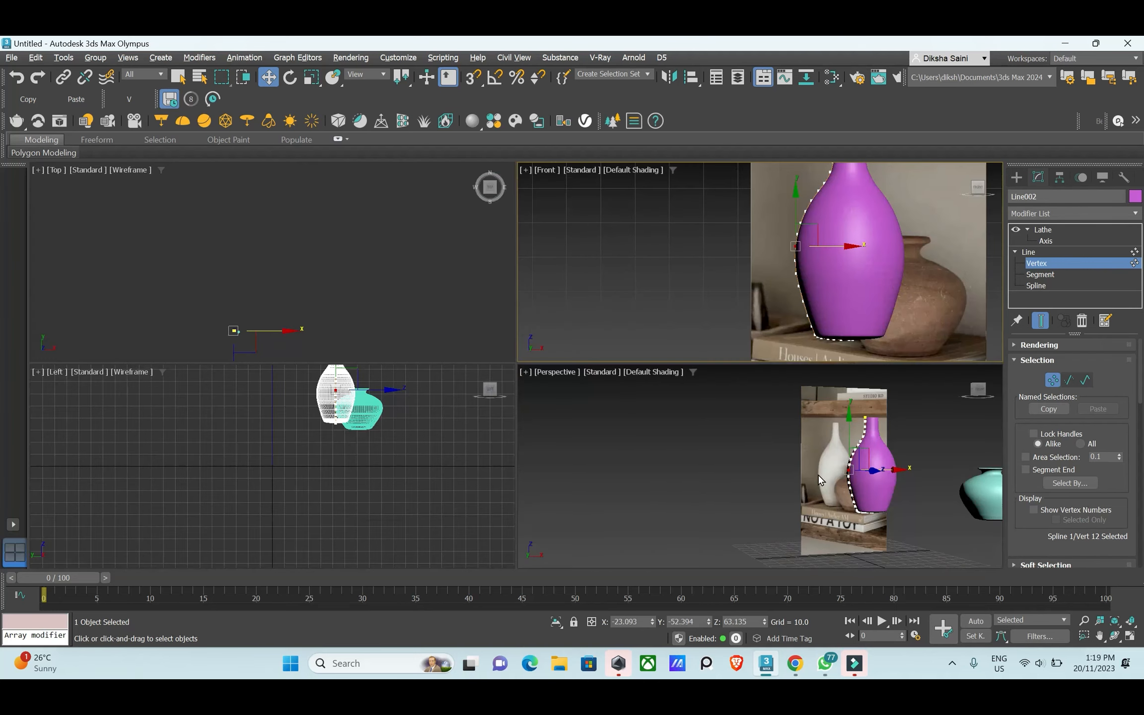
middle_click(817, 472)
key(alt+w)
scroll(816, 468, down, 3)
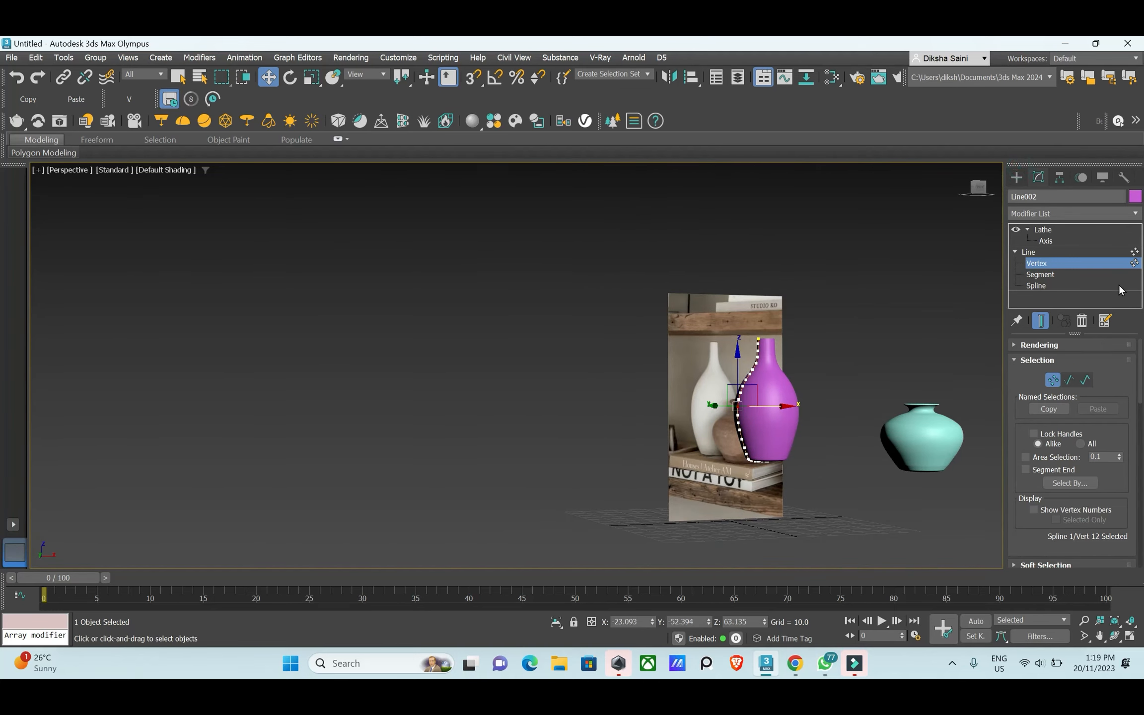
click(1055, 227)
alt+middle_drag(724, 423, 805, 514)
scroll(787, 454, up, 3)
scroll(776, 400, up, 6)
scroll(776, 402, down, 4)
scroll(805, 497, down, 2)
click(1044, 214)
text(sh)
key(Return)
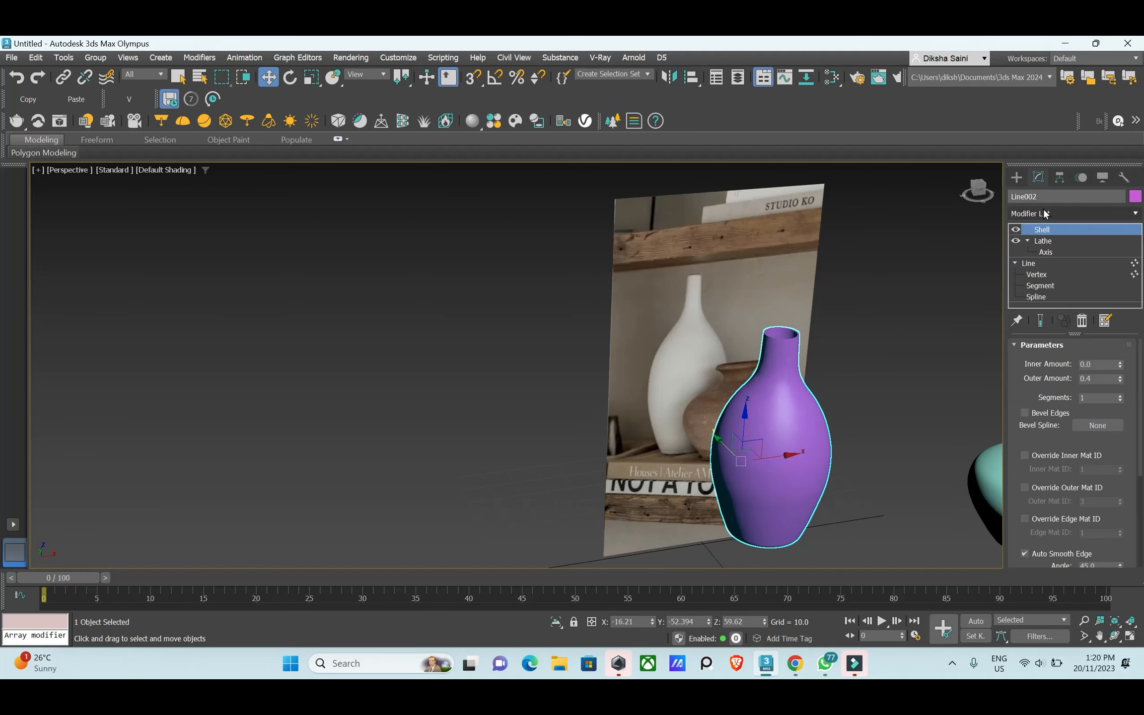
- Adjust the Shell modifier's outer amount to tune the wall thickness at the vase's neck
scroll(801, 344, up, 5)
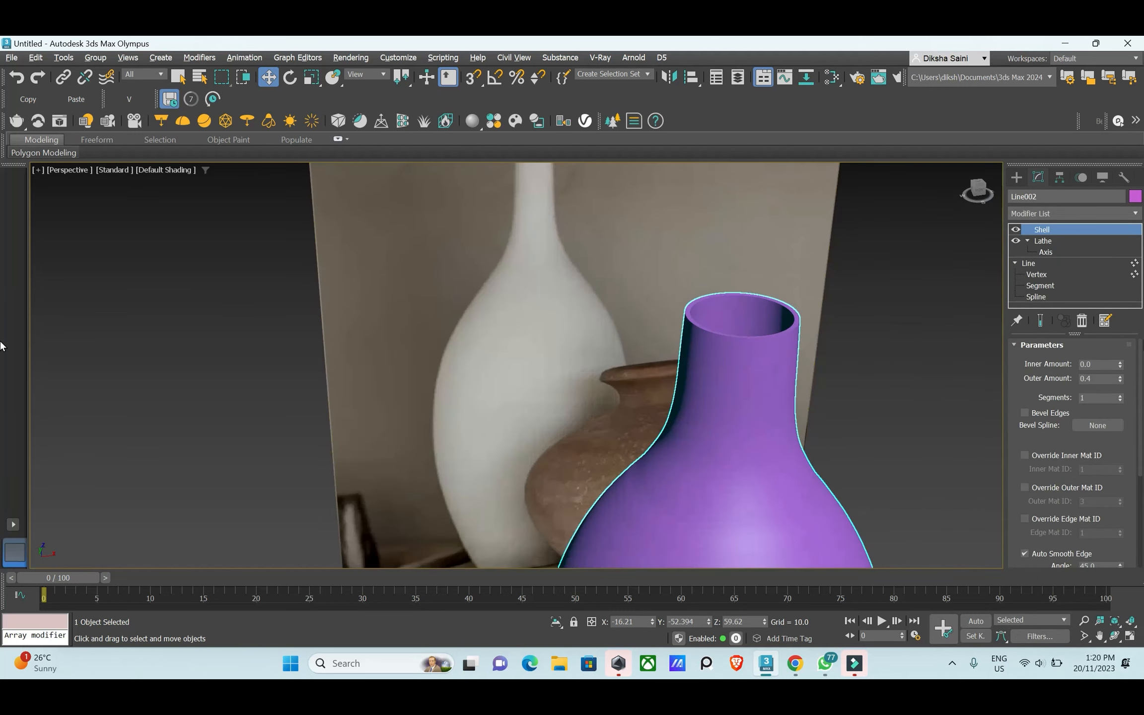
click(1119, 375)
drag(1120, 375, 1119, 384)
- In the Front view, raise the profile's top vertex slightly and move the rim vertices outward along X to flare the neck opening
click(1037, 275)
key(alt+w)
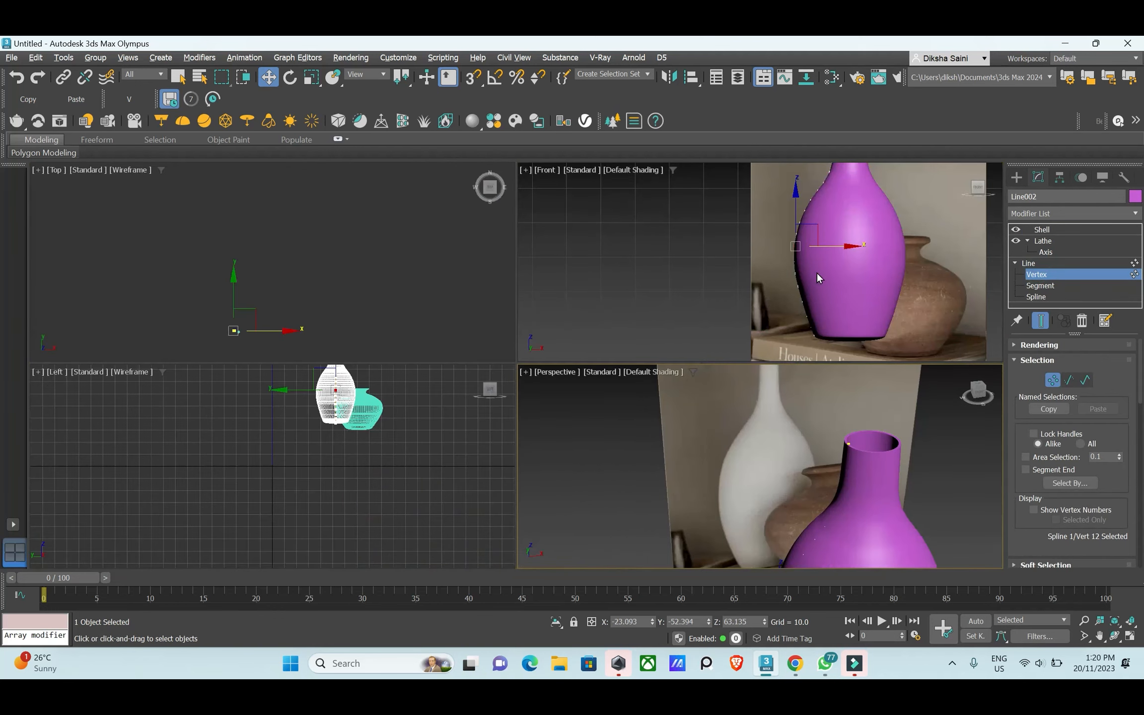
key(alt+w)
scroll(734, 308, up, 5)
scroll(720, 306, up, 2)
click(729, 314)
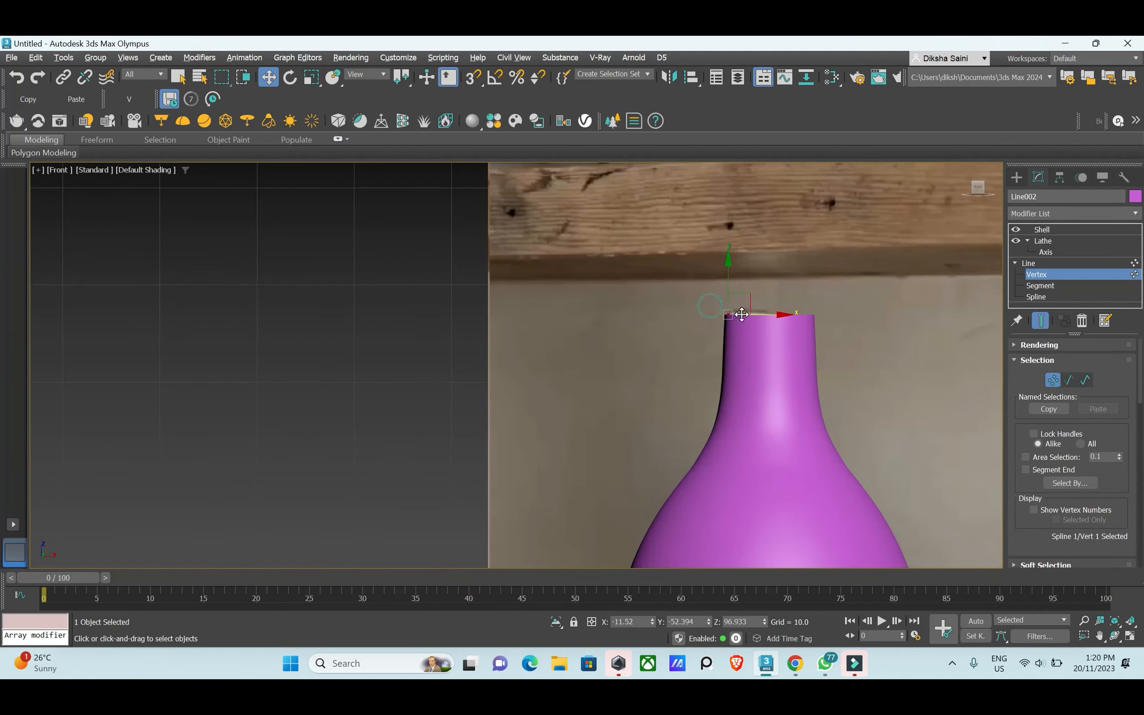
drag(727, 290, 727, 287)
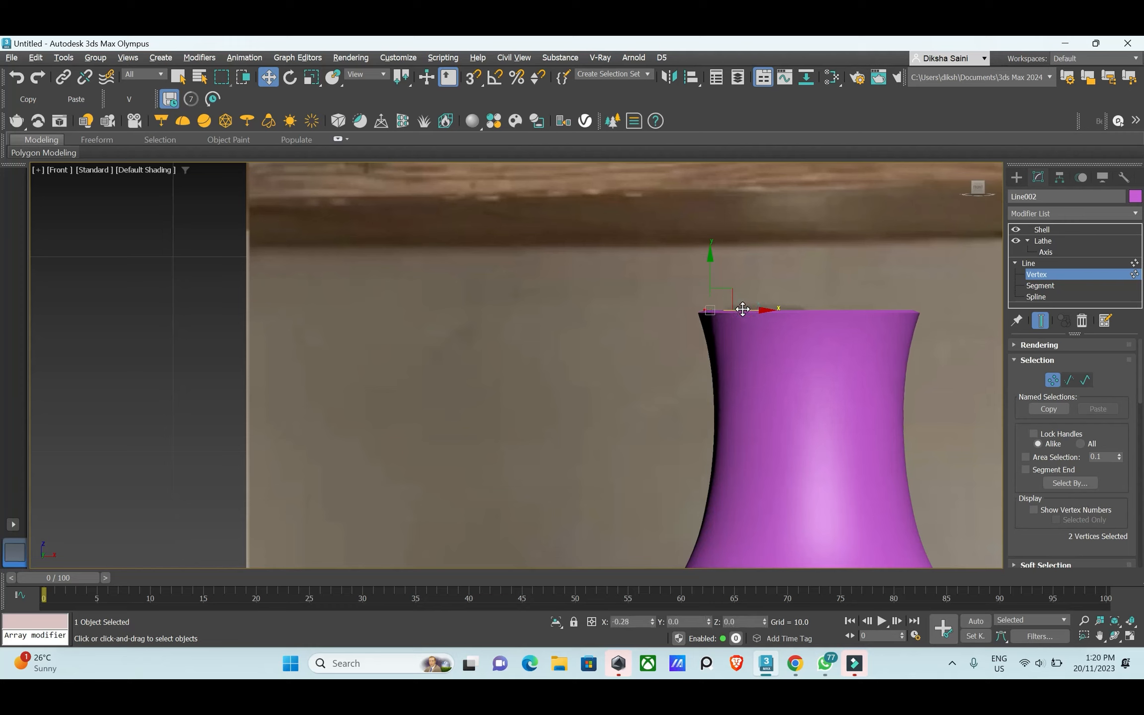
drag(646, 280, 700, 282)
- Leave vertex editing, return to the Perspective view and select the purple model of the white vase
click(1017, 177)
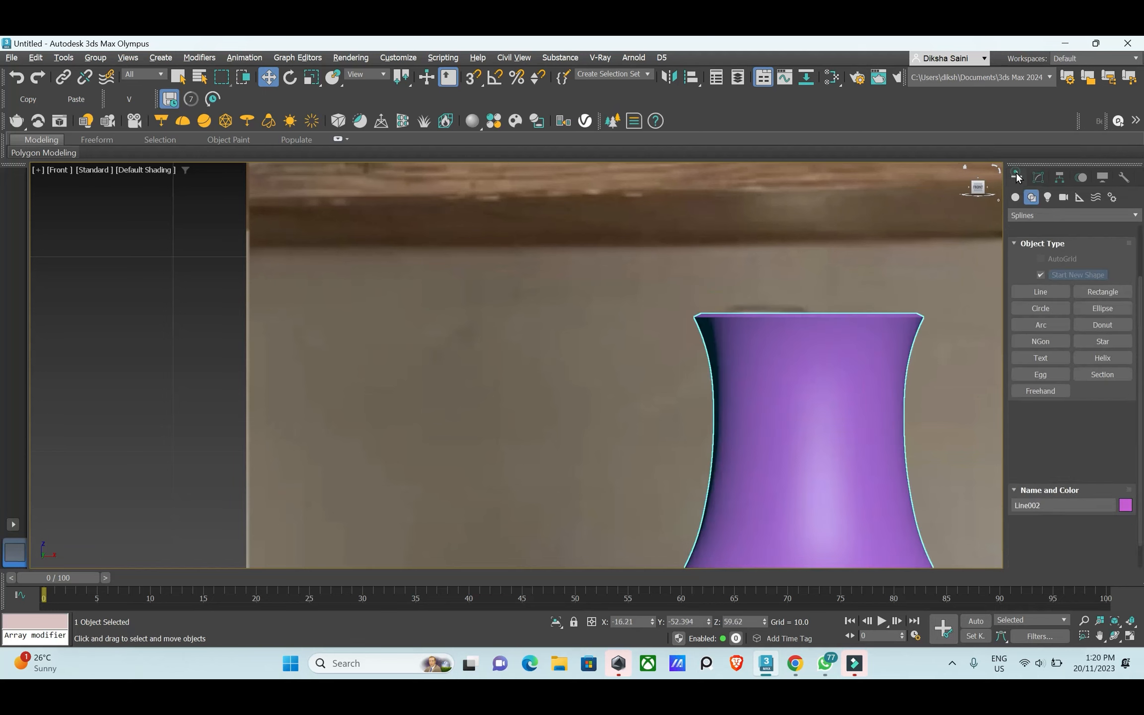
key(p)
scroll(837, 402, down, 4)
click(834, 364)
scroll(795, 345, down, 10)
scroll(781, 345, up, 5)
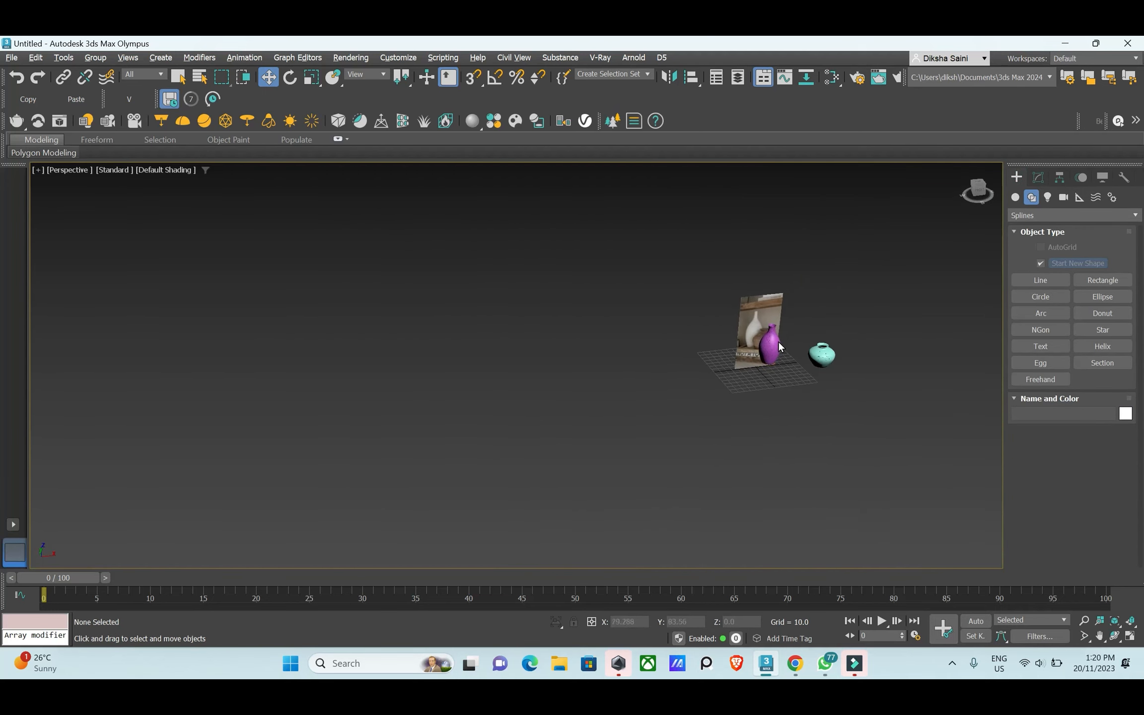
click(807, 342)
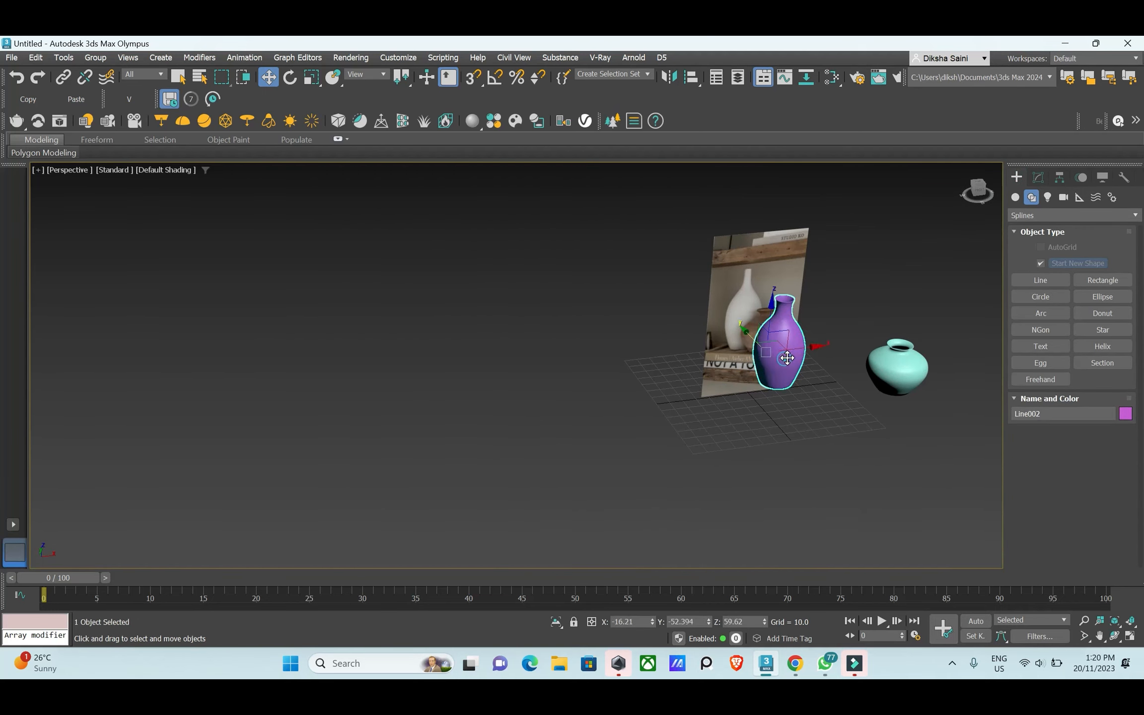